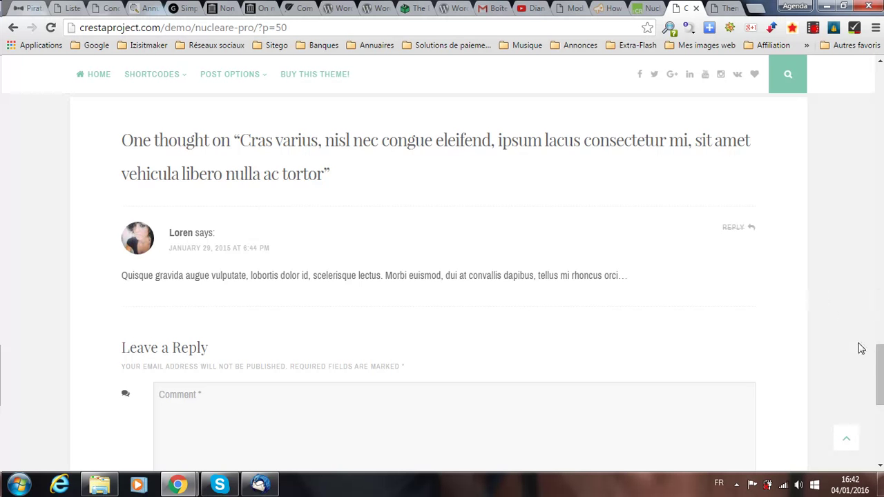
# Examine the comments, post navigation and author box on the Nucleare Pro demo post, and return to its beginning
pyautogui.scroll(3, 516, 297)
pyautogui.scroll(-2, 477, 306)
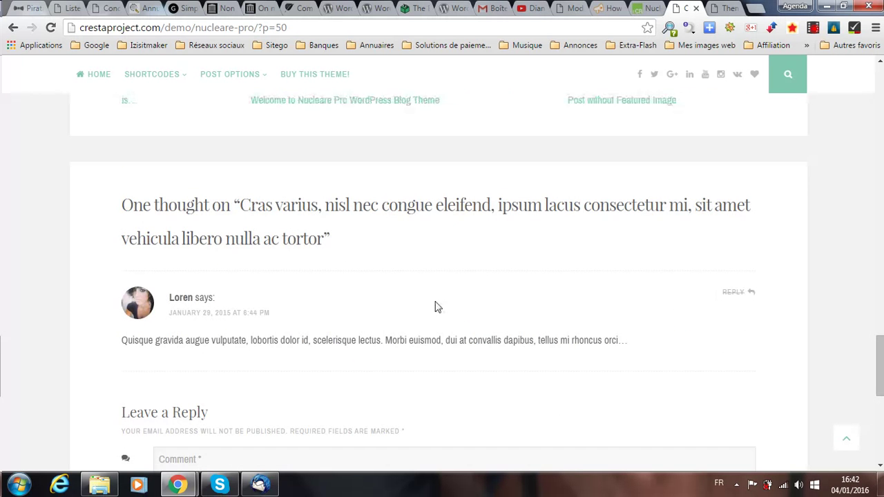
pyautogui.moveTo(880, 385); pyautogui.dragTo(881, 273)
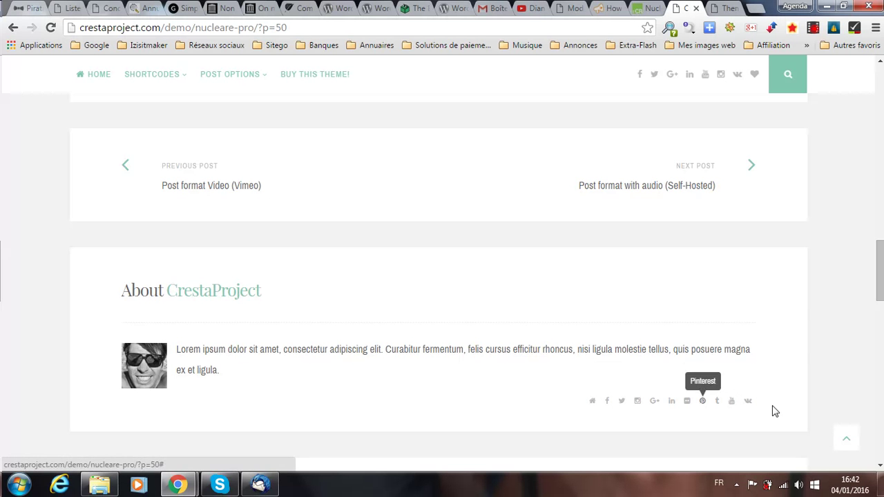
pyautogui.click(857, 443)
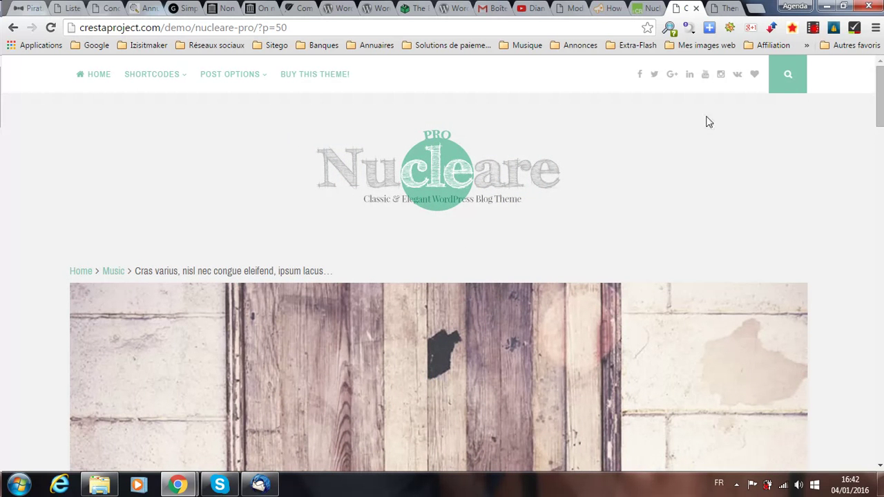
# Switch to La plume de Lou's Theme Options and review the general settings for logo, sidebar position, breadcrumb and search button
pyautogui.click(721, 9)
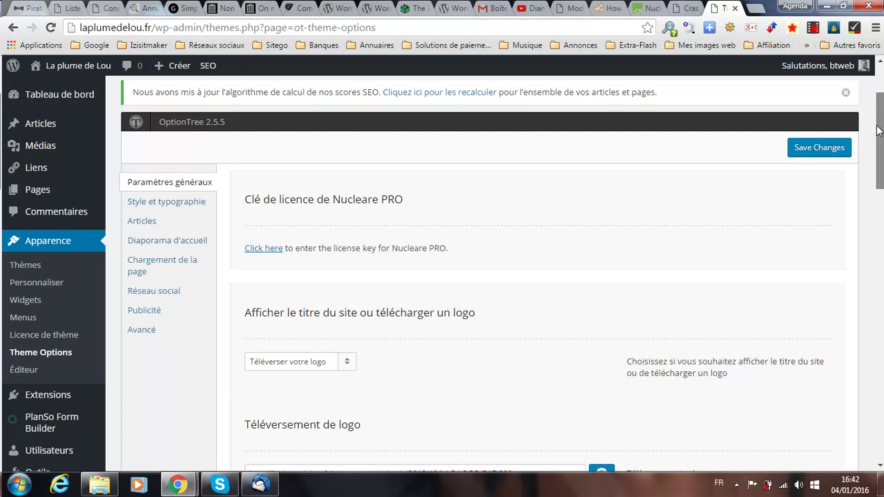
pyautogui.moveTo(878, 131)
pyautogui.mouseDown()
pyautogui.moveTo(882, 182)
pyautogui.moveTo(883, 143)
pyautogui.mouseUp()
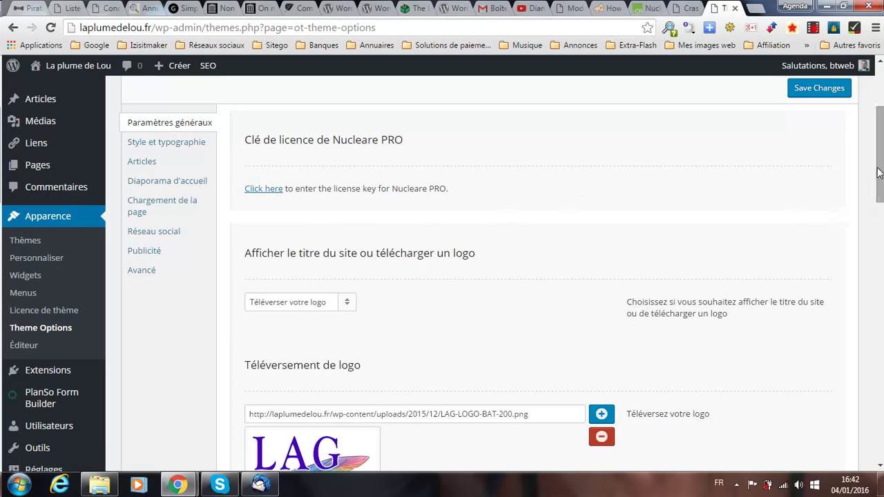
pyautogui.moveTo(880, 172); pyautogui.dragTo(883, 209)
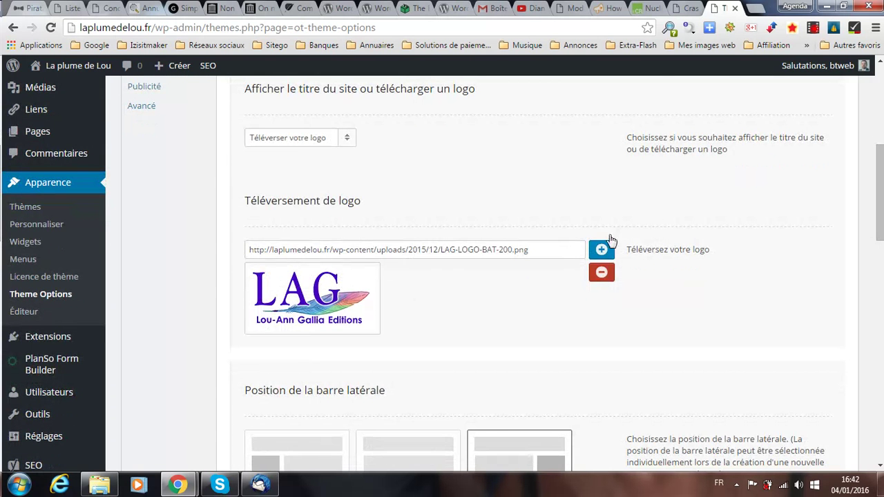
pyautogui.moveTo(880, 187); pyautogui.dragTo(880, 247)
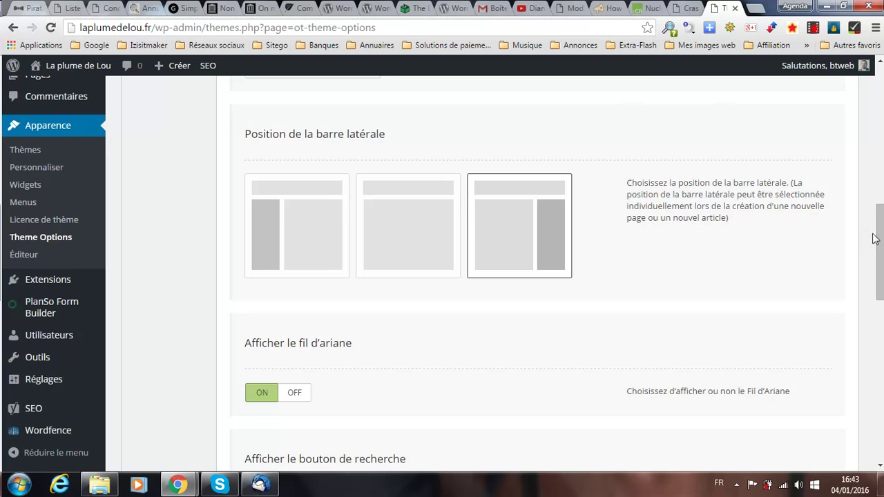
pyautogui.moveTo(882, 239); pyautogui.dragTo(882, 296)
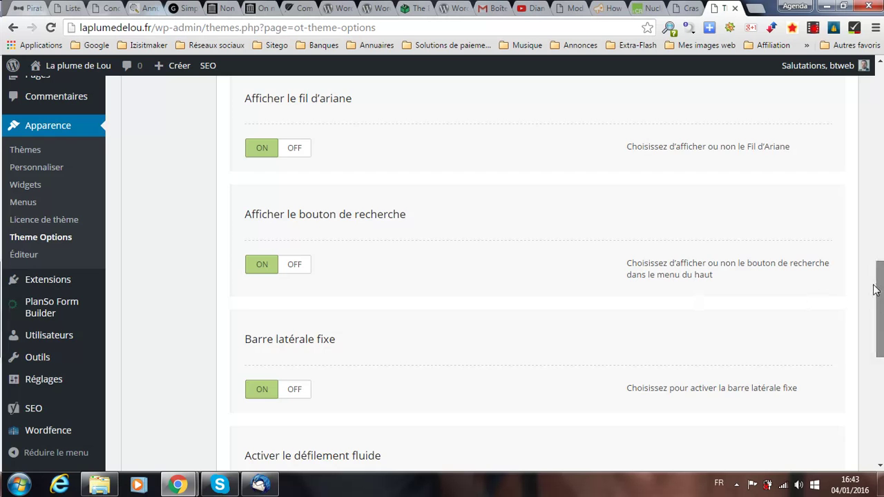
pyautogui.moveTo(876, 286); pyautogui.dragTo(881, 312)
# Compare the general settings with the demo post's header, and return to review the fixed sidebar, smooth scrolling and lightbox options
pyautogui.click(689, 8)
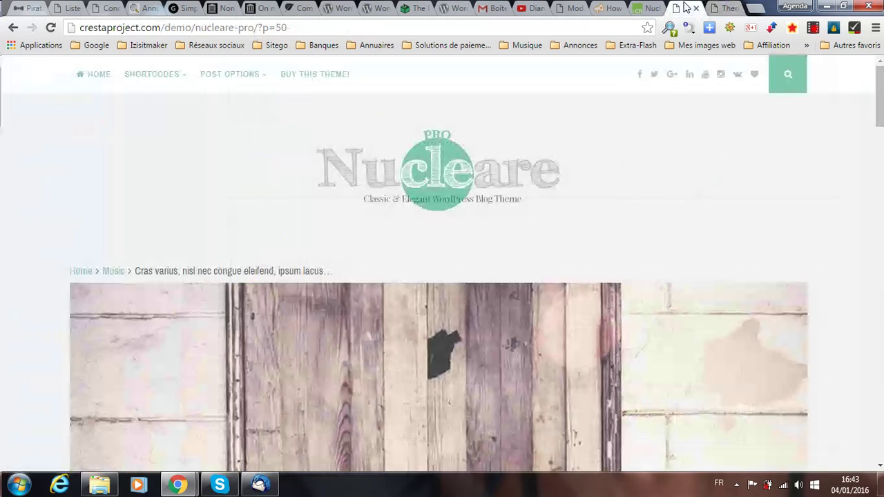
pyautogui.click(722, 8)
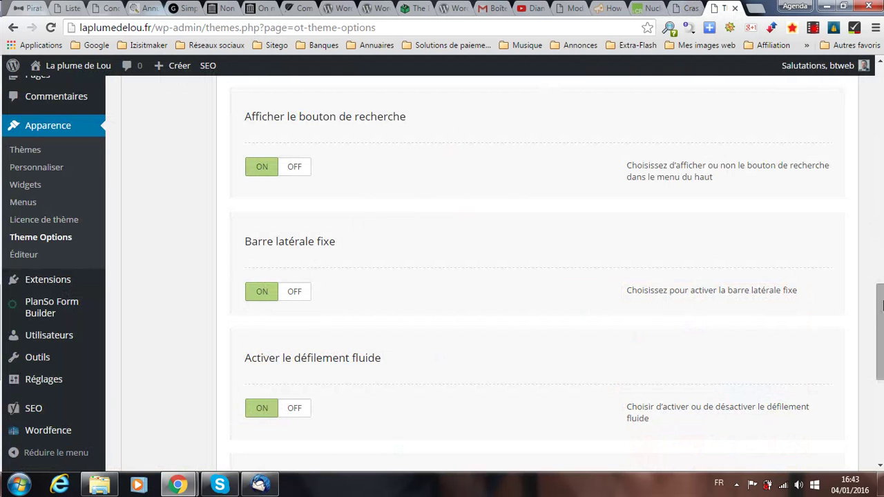
pyautogui.moveTo(881, 305); pyautogui.dragTo(882, 329)
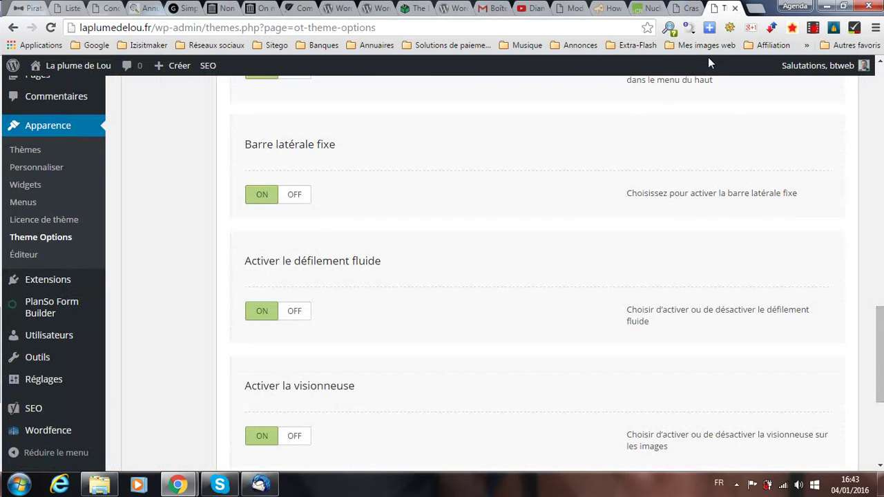
# Open the Nucleare Pro demo's home page and examine how it scrolls from the post slider down to the footer
pyautogui.click(686, 12)
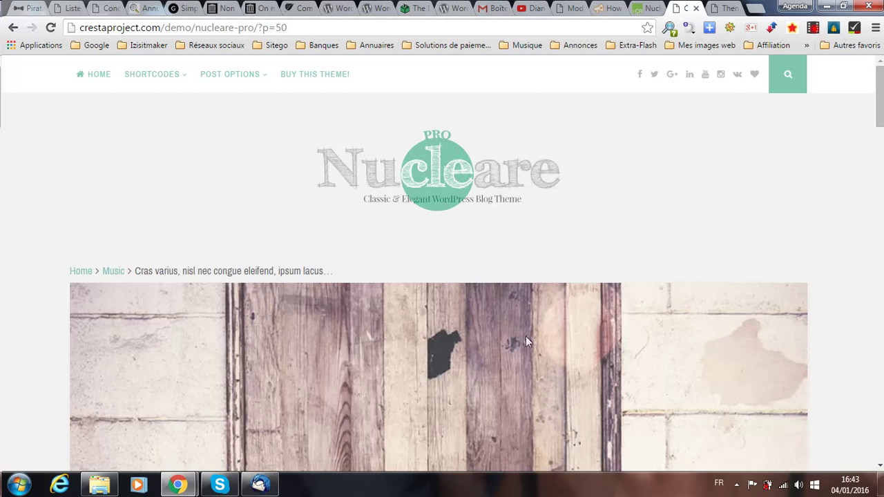
pyautogui.click(95, 76)
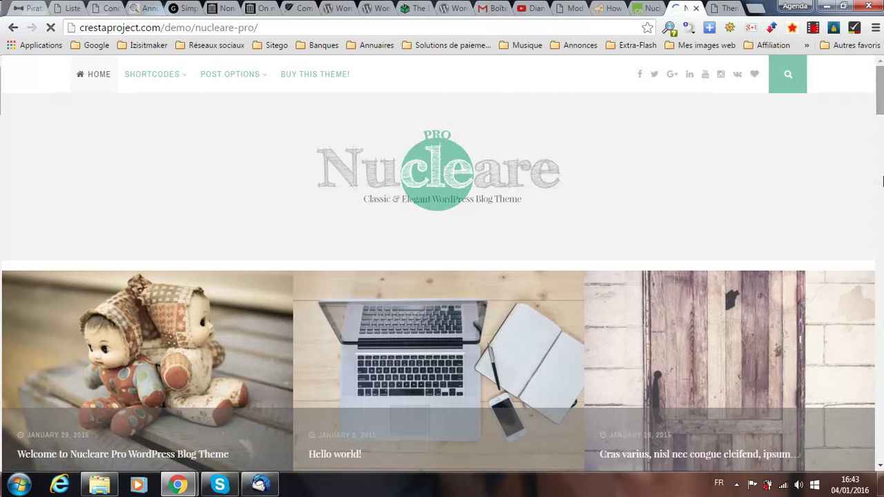
pyautogui.scroll(-4, 883, 203)
pyautogui.scroll(4, 882, 256)
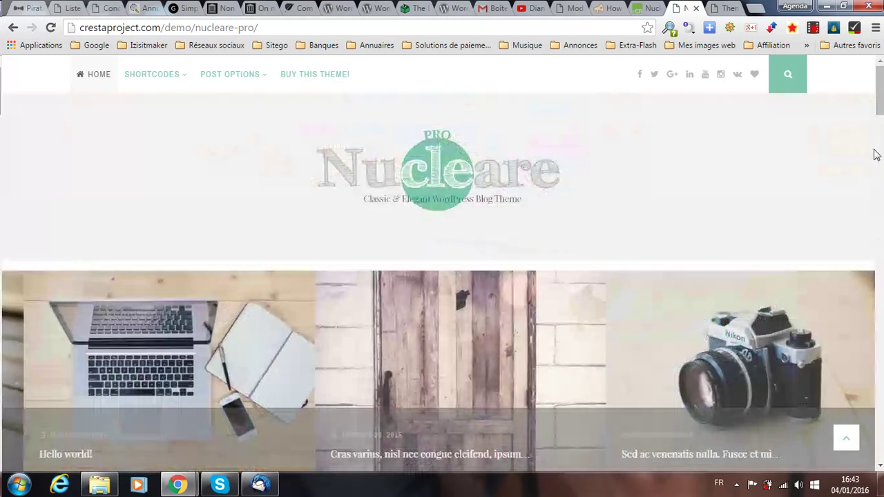
pyautogui.moveTo(882, 95); pyautogui.dragTo(878, 457)
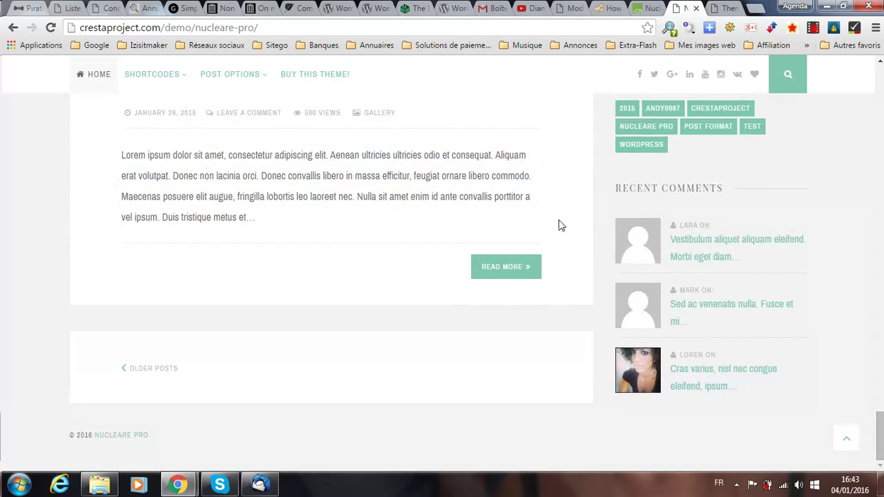
# Return to the Theme Options and review the remaining general settings for smooth scrolling, image lightbox and copyright text
pyautogui.click(721, 7)
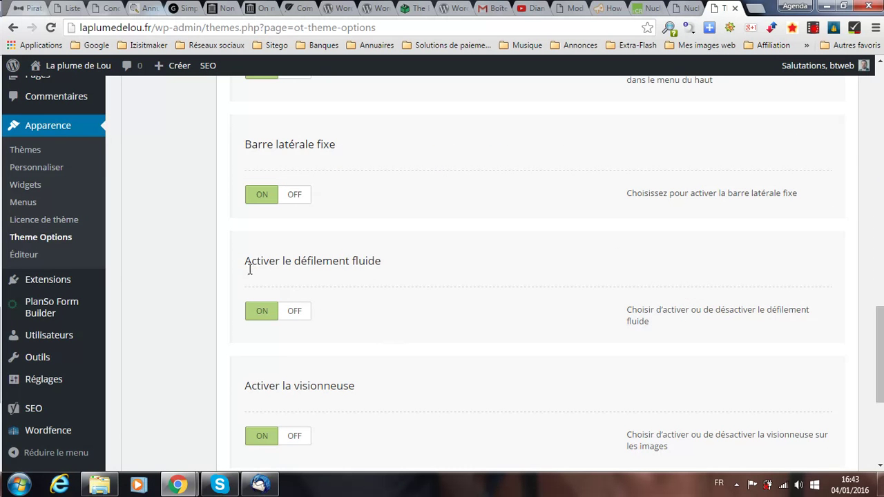
pyautogui.moveTo(880, 330); pyautogui.dragTo(882, 385)
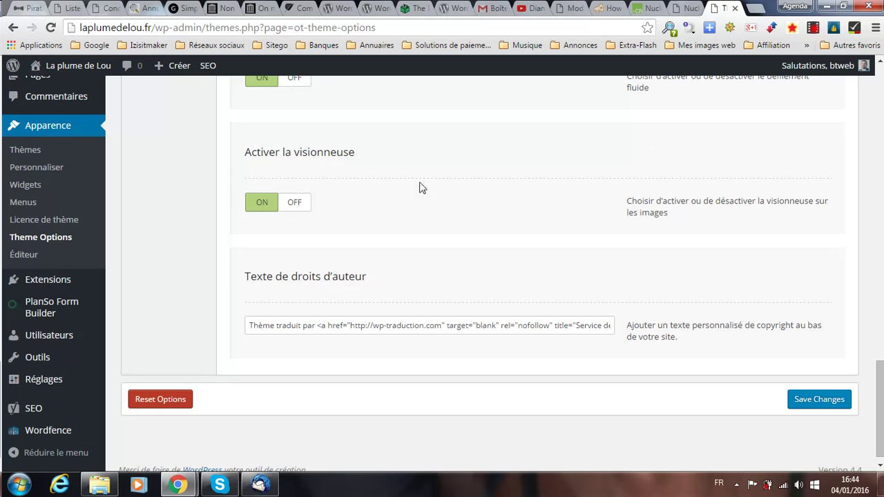
pyautogui.scroll(15, 325, 283)
pyautogui.scroll(8, 322, 284)
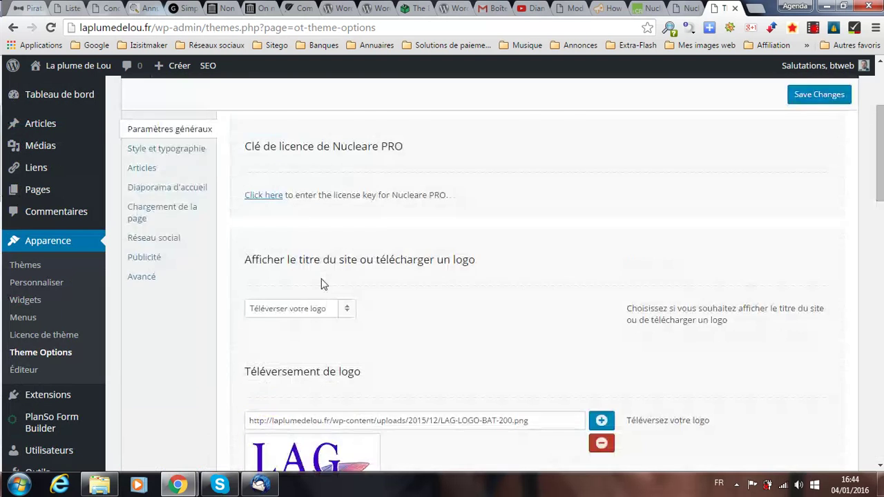
# Open the Style et typographie settings and view the fonts offered for headings and body text without changing them
pyautogui.click(158, 214)
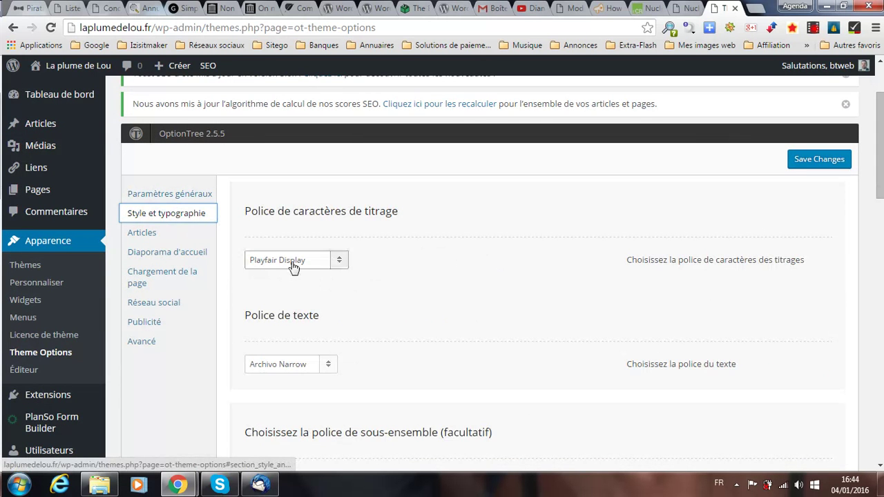
pyautogui.click(338, 261)
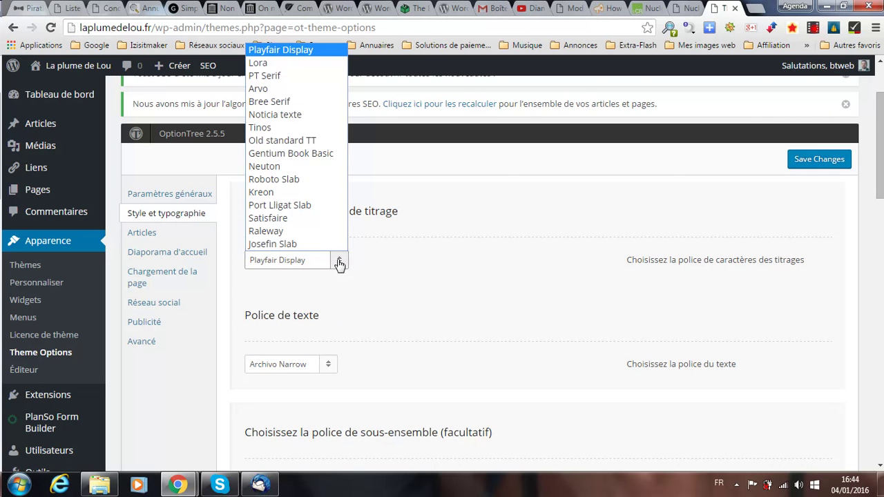
pyautogui.click(339, 263)
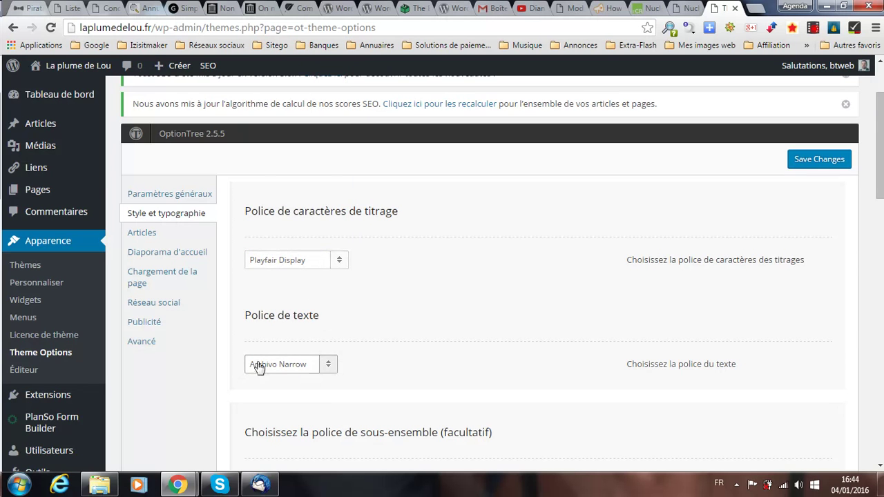
pyautogui.scroll(-2, 315, 361)
pyautogui.click(326, 234)
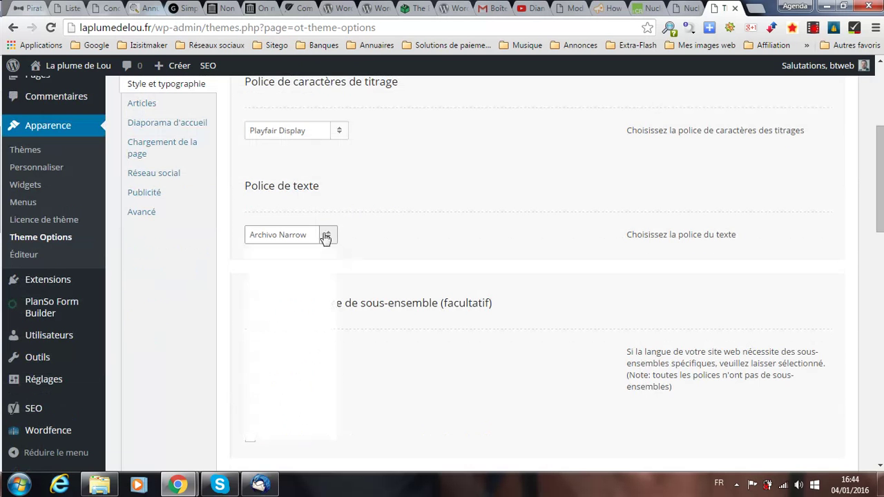
pyautogui.click(410, 222)
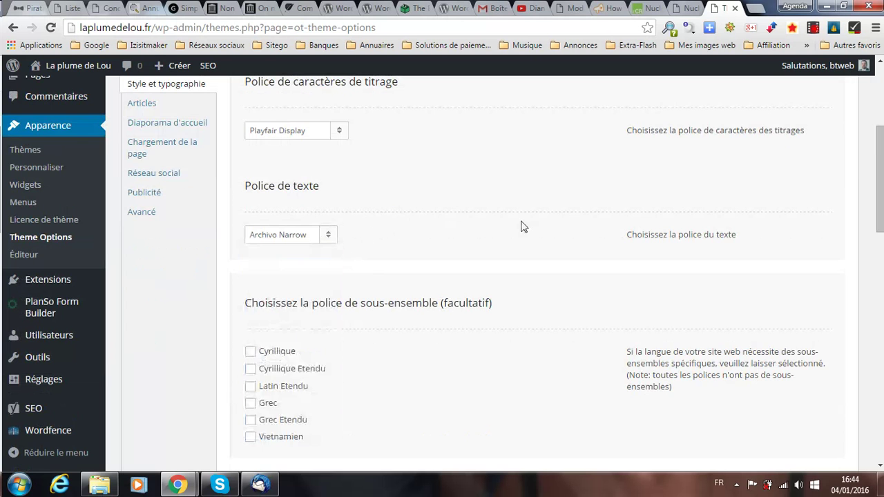
# Review the font subset, box and text colour, and background options, and open the colour picker for Couleur de l'arrière-plan
pyautogui.scroll(-2, 523, 227)
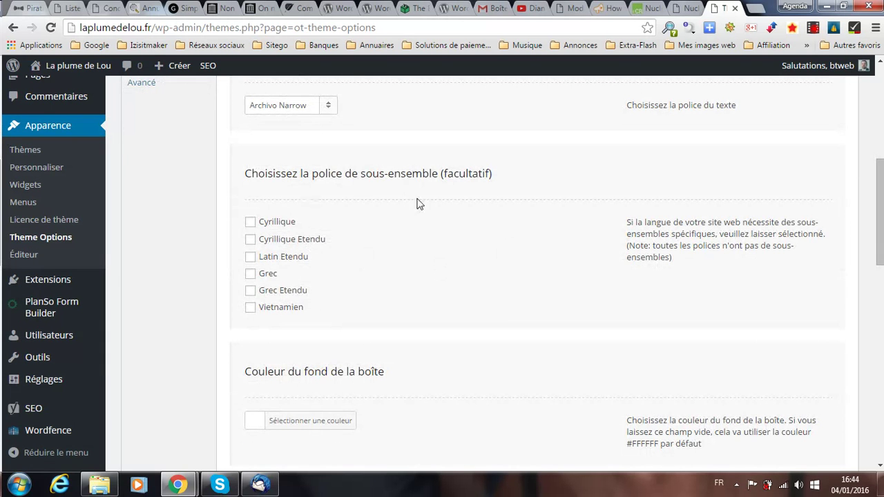
pyautogui.scroll(-2, 385, 328)
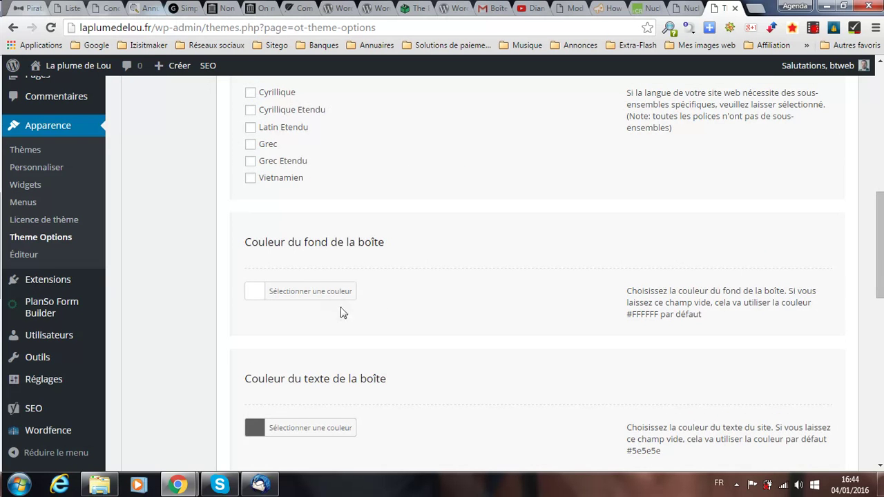
pyautogui.scroll(-2, 369, 303)
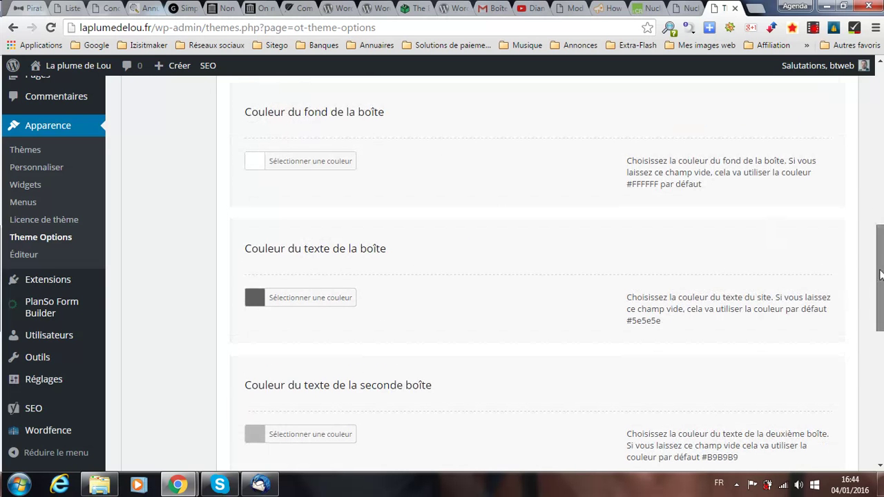
pyautogui.moveTo(880, 271); pyautogui.dragTo(882, 387)
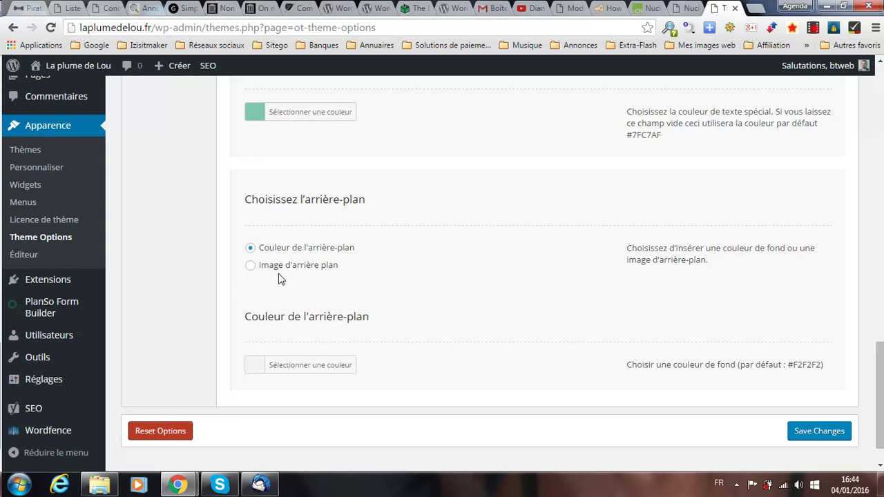
pyautogui.click(249, 370)
pyautogui.scroll(-3, 622, 318)
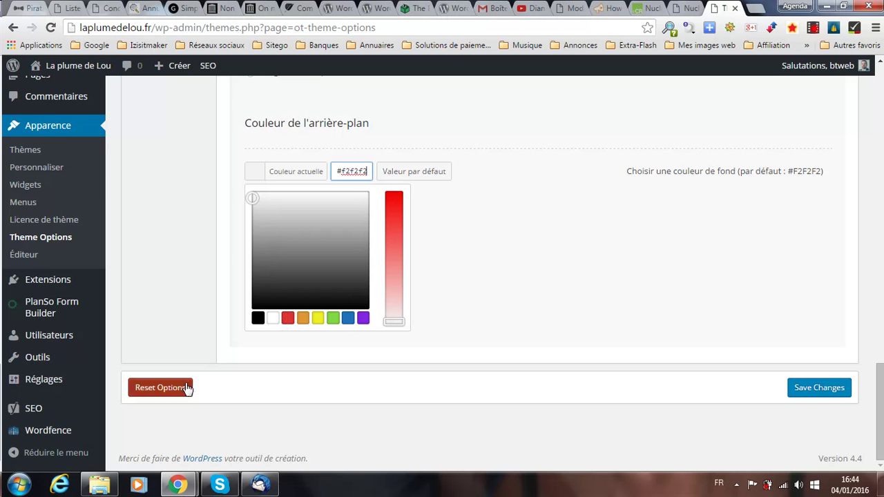
pyautogui.scroll(12, 186, 382)
pyautogui.scroll(3, 185, 387)
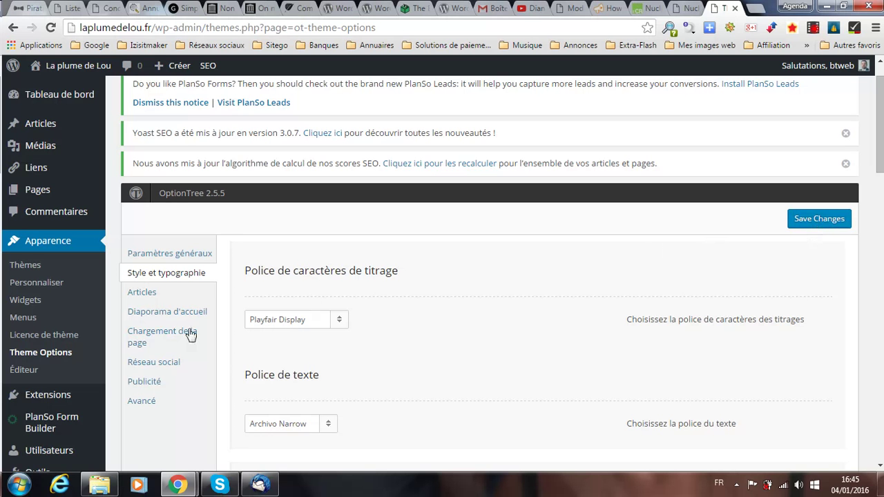
# Open the Articles settings and review the options for excerpts, view counter, previous/next links, author information and related articles
pyautogui.click(142, 294)
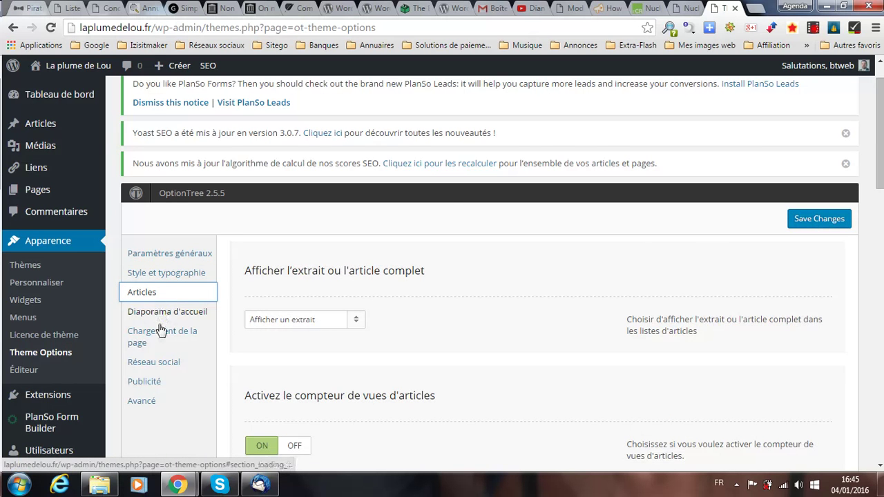
pyautogui.scroll(-1, 167, 344)
pyautogui.click(356, 256)
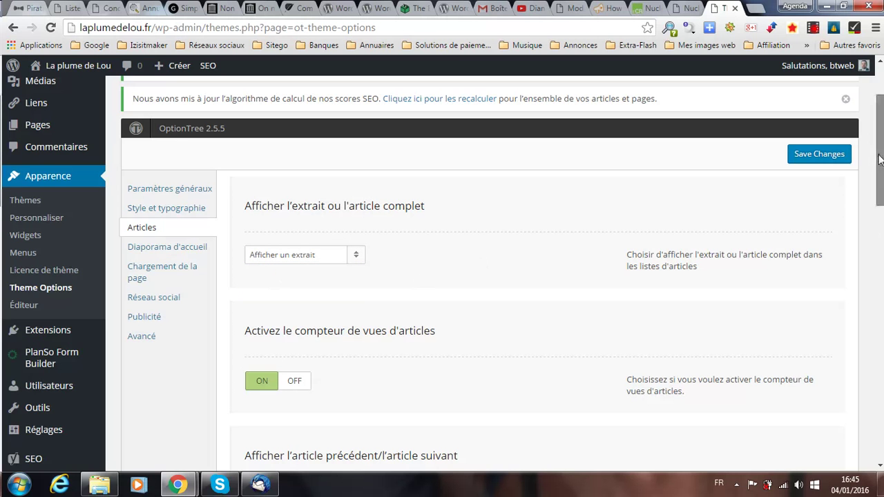
pyautogui.moveTo(881, 162); pyautogui.dragTo(882, 220)
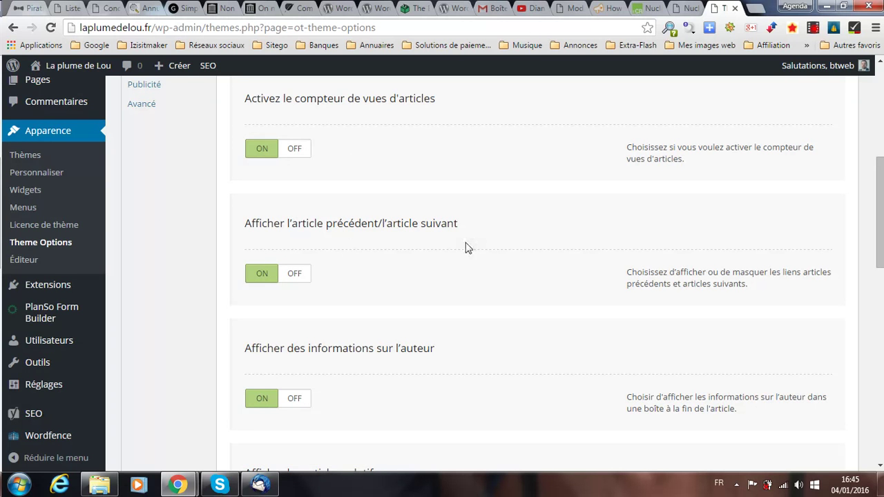
pyautogui.scroll(-2, 428, 245)
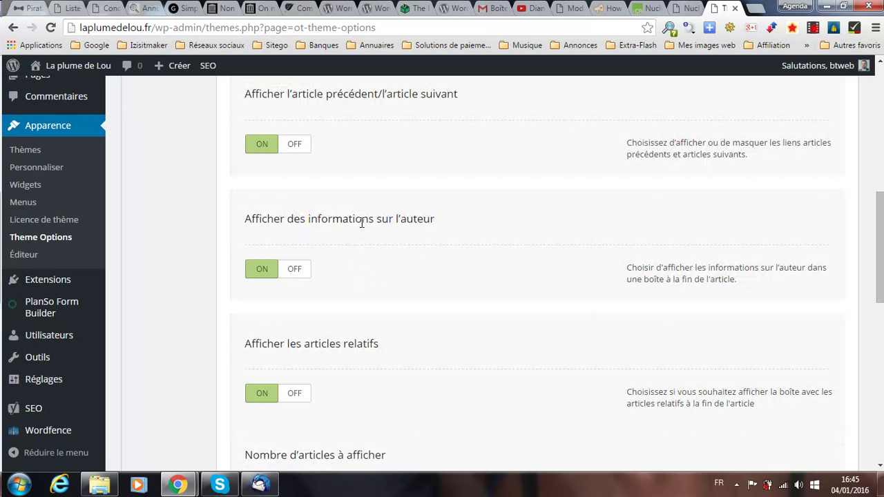
pyautogui.scroll(-2, 339, 249)
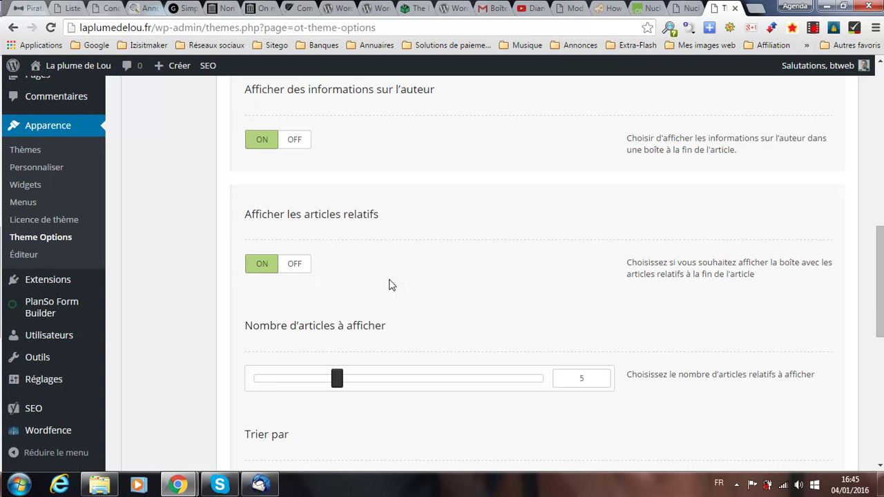
pyautogui.scroll(-1, 387, 283)
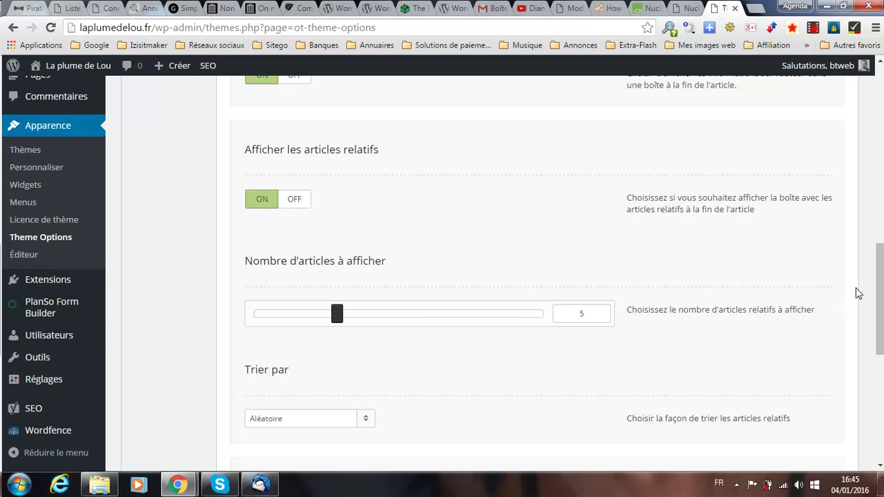
pyautogui.moveTo(880, 276); pyautogui.dragTo(881, 344)
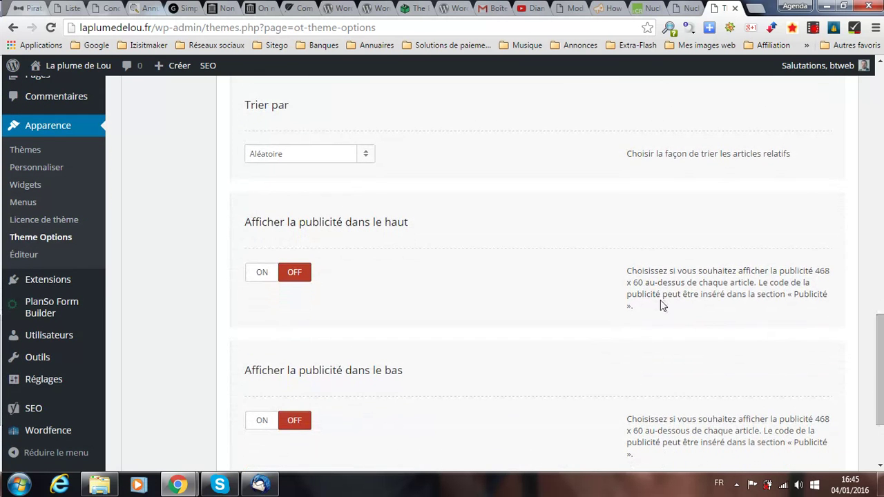
# View the Trier par choices for related articles without changing them, and examine the top and bottom advertising options
pyautogui.click(367, 155)
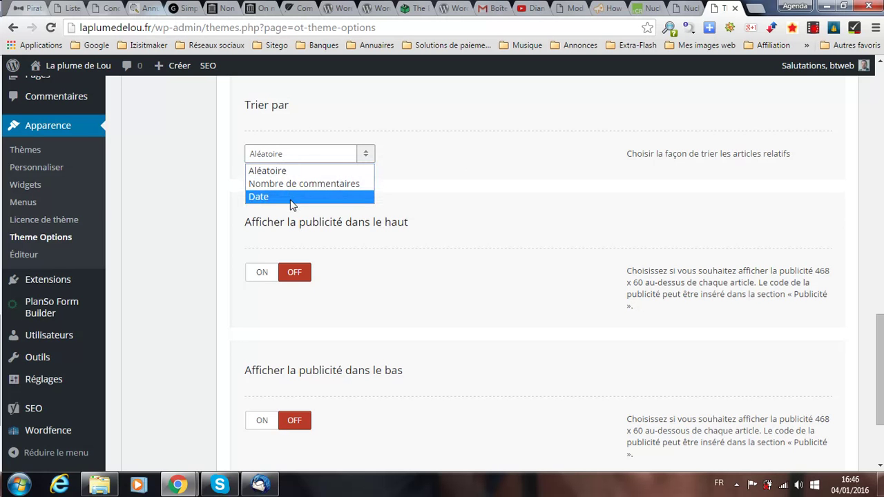
pyautogui.click(440, 166)
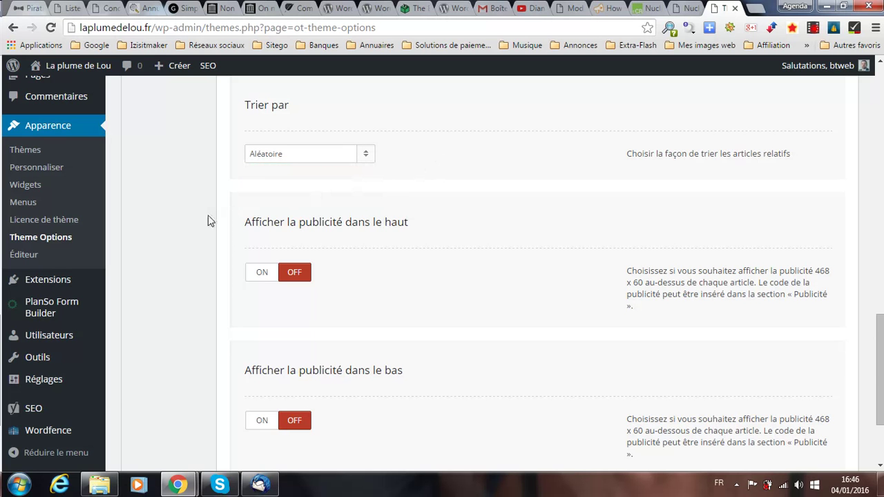
pyautogui.scroll(-1, 193, 230)
pyautogui.scroll(-1, 194, 230)
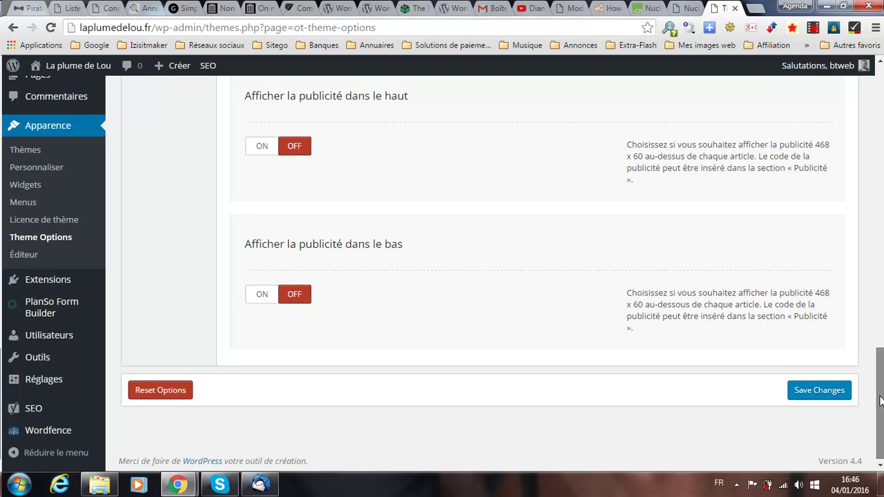
pyautogui.moveTo(881, 403); pyautogui.dragTo(881, 380)
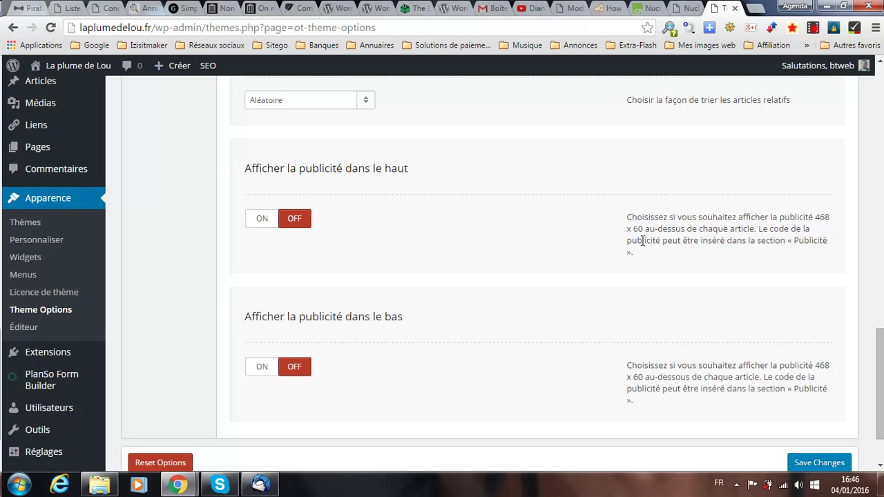
# Enable the slideshow in Diaporama d'accueil, review its autoplay, article count, sorting and speed options, and disable it again
pyautogui.moveTo(880, 388); pyautogui.dragTo(882, 150)
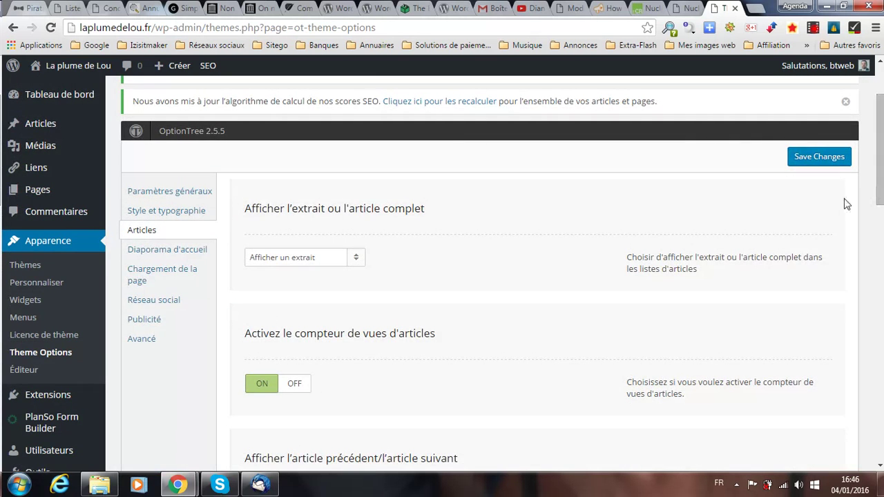
pyautogui.click(176, 256)
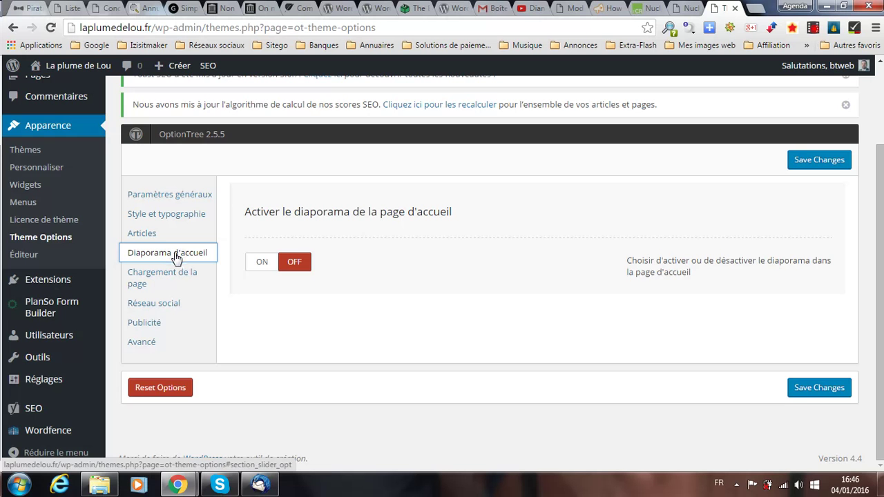
pyautogui.click(258, 268)
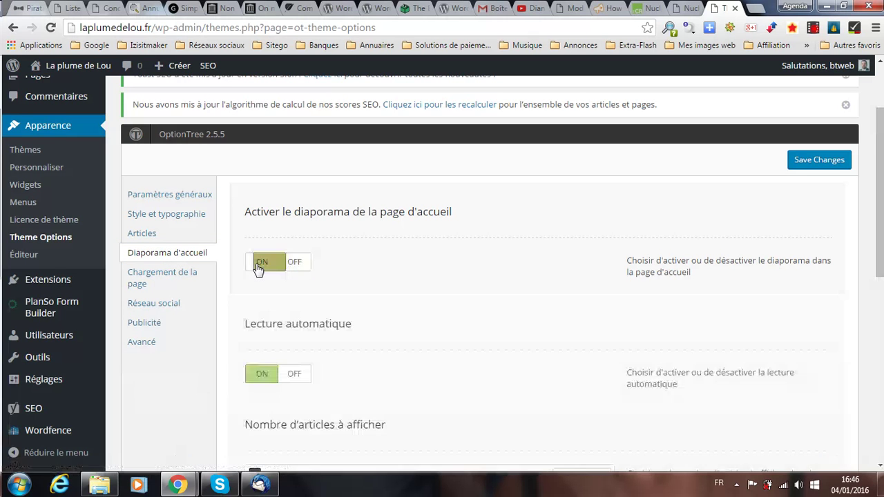
pyautogui.scroll(-1, 409, 322)
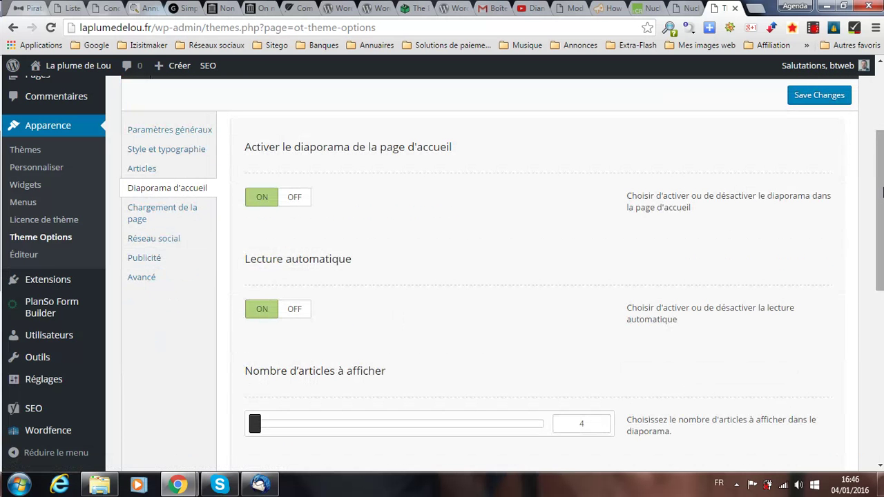
pyautogui.moveTo(880, 194); pyautogui.dragTo(882, 363)
pyautogui.click(364, 113)
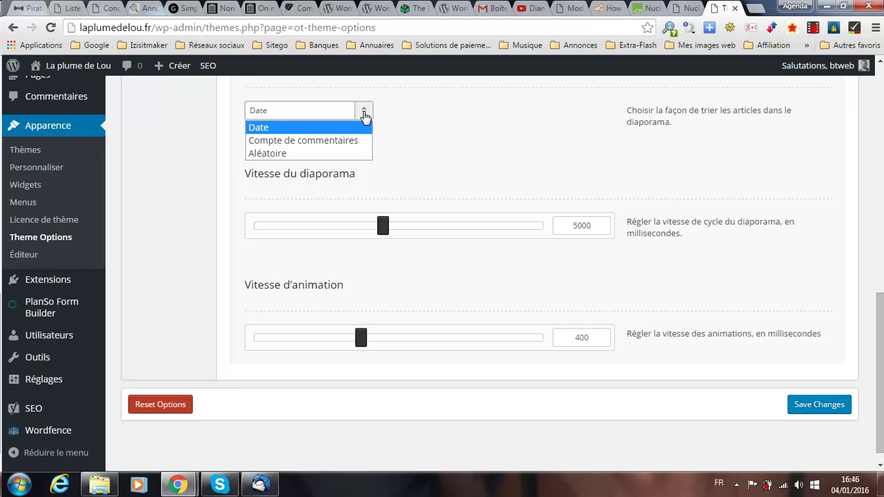
pyautogui.click(412, 119)
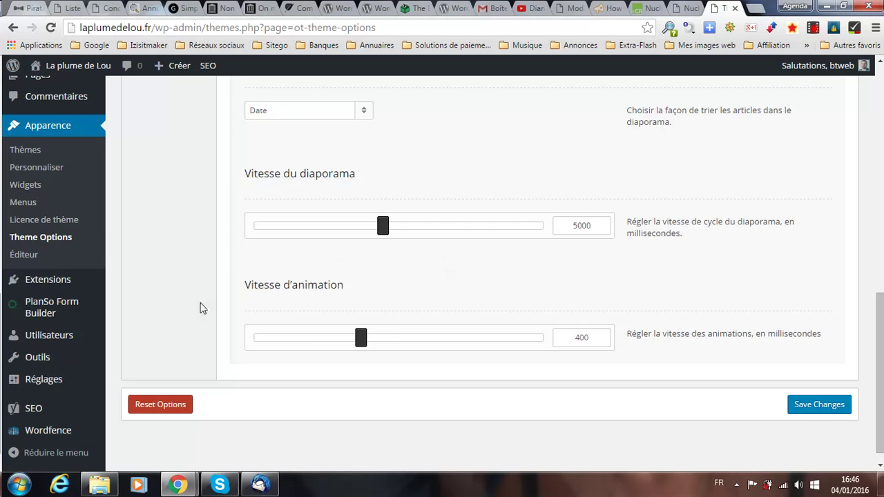
pyautogui.scroll(4, 198, 308)
pyautogui.scroll(3, 198, 307)
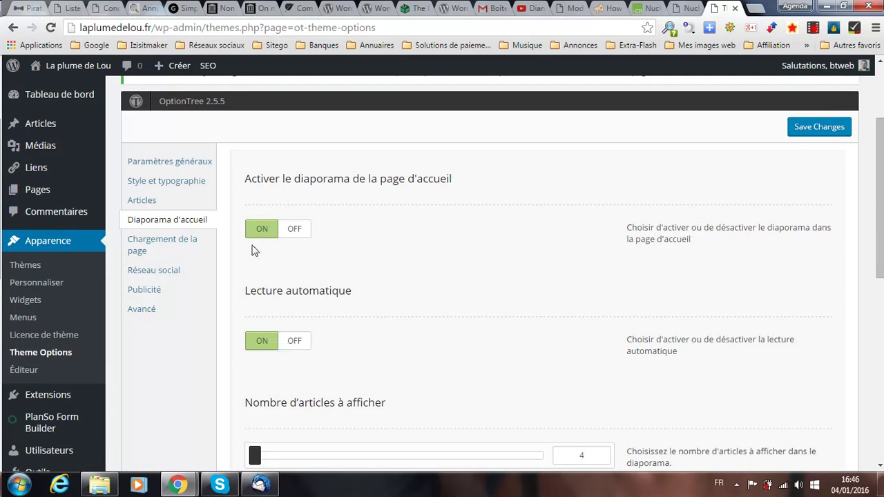
pyautogui.click(296, 233)
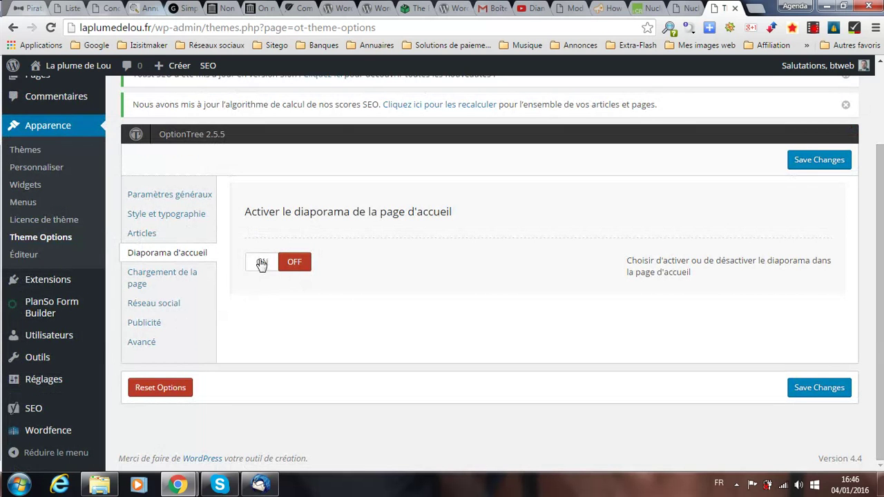
# Open the Chargement de la page settings and examine the page loading effect and the animated loaders offered
pyautogui.click(149, 283)
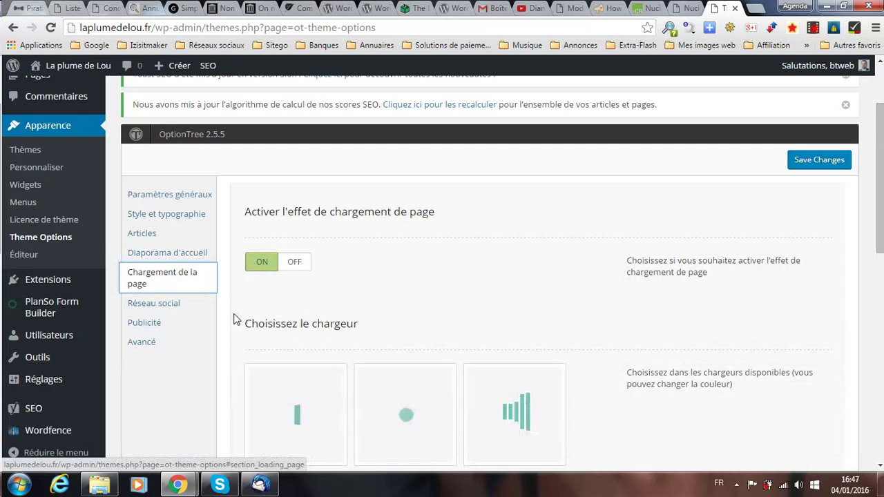
pyautogui.scroll(-2, 235, 319)
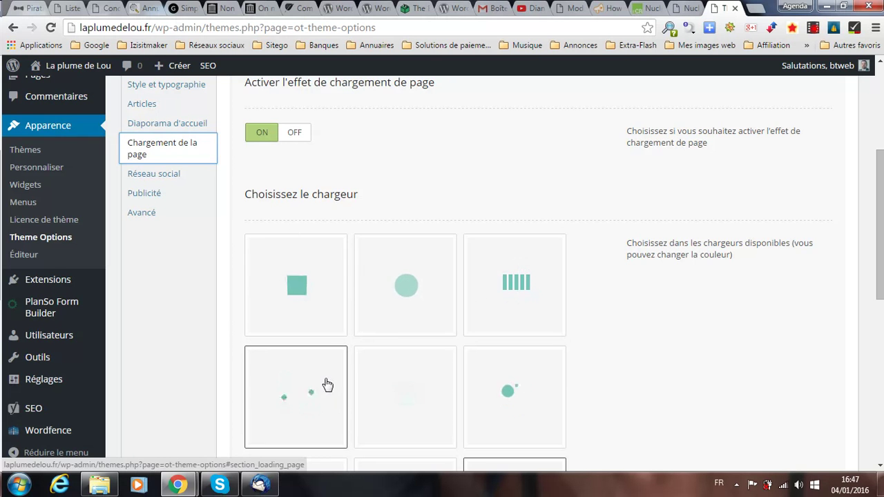
pyautogui.scroll(-2, 327, 386)
pyautogui.scroll(1, 507, 311)
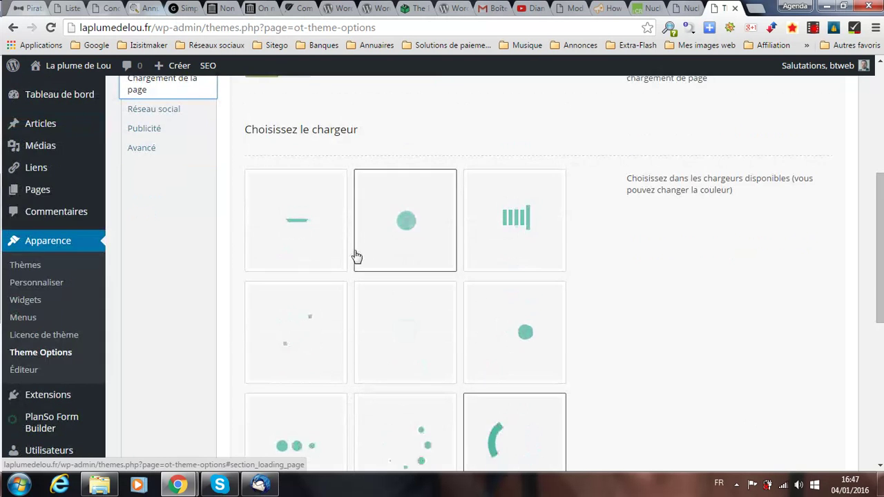
pyautogui.scroll(3, 356, 257)
pyautogui.scroll(-4, 361, 270)
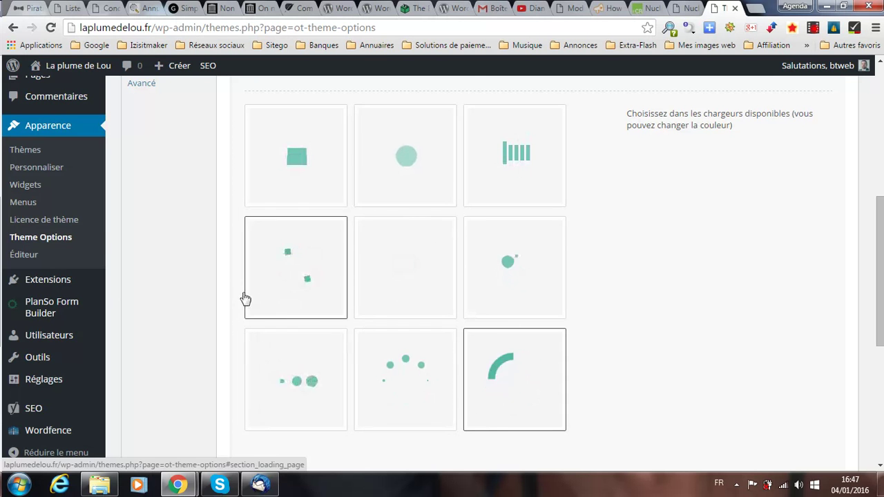
# Open the Réseau social settings, compare their URL fields with the social icons on the Nucleare Pro demo, and return to Theme Options
pyautogui.scroll(4, 244, 298)
pyautogui.click(145, 308)
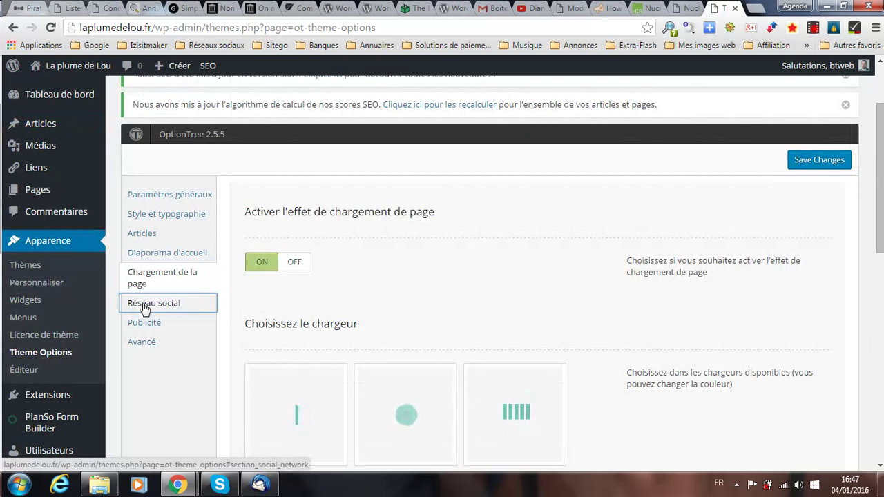
pyautogui.scroll(-2, 136, 313)
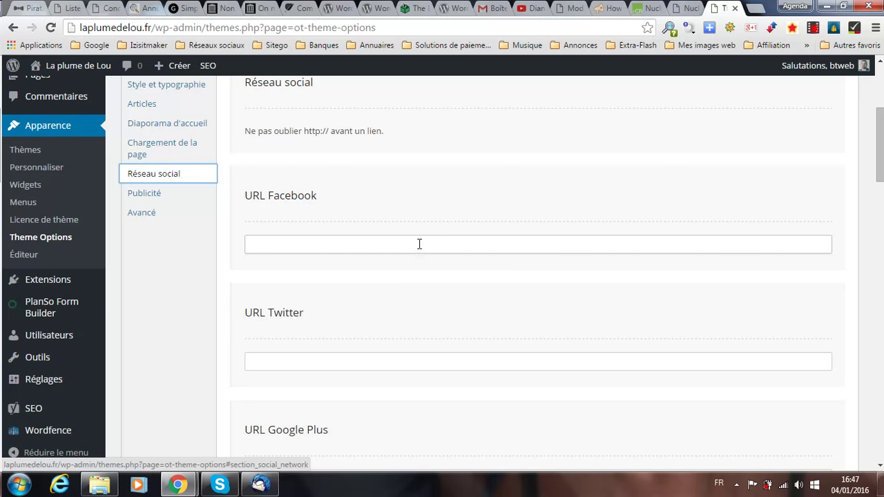
pyautogui.click(677, 8)
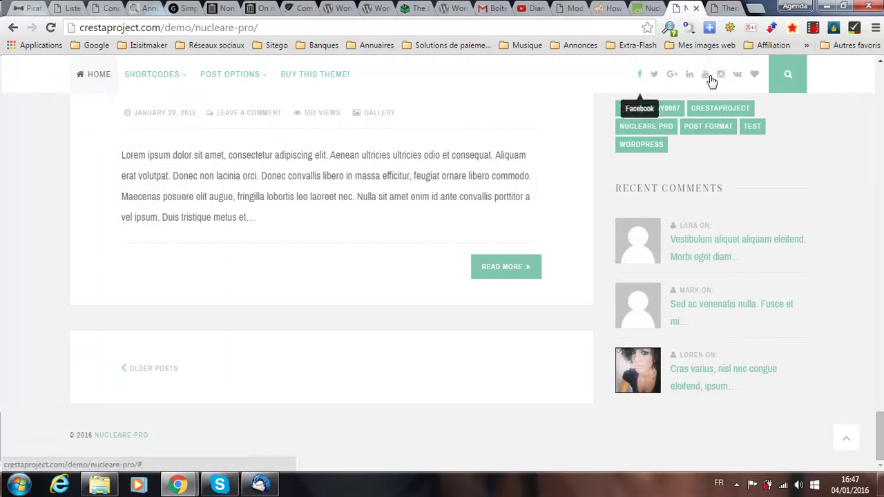
pyautogui.click(723, 6)
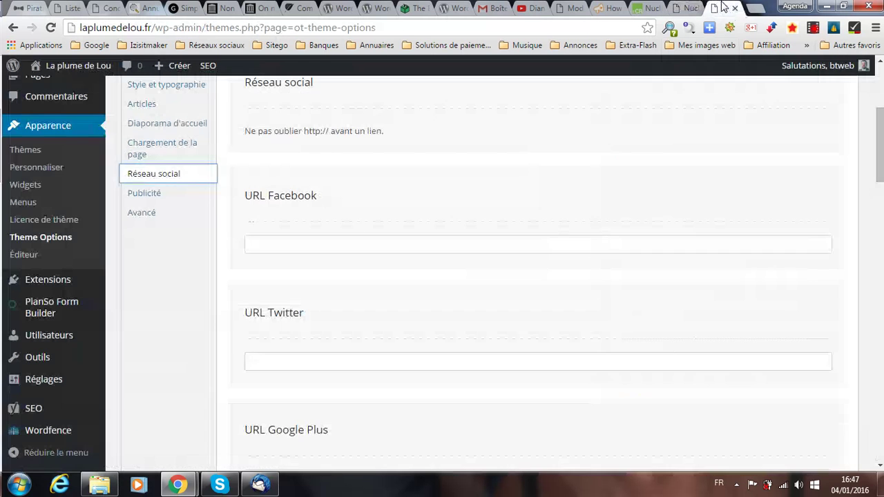
# Open the Publicité settings and review the code boxes for the 250x250 and 468x60 advertisements
pyautogui.click(151, 195)
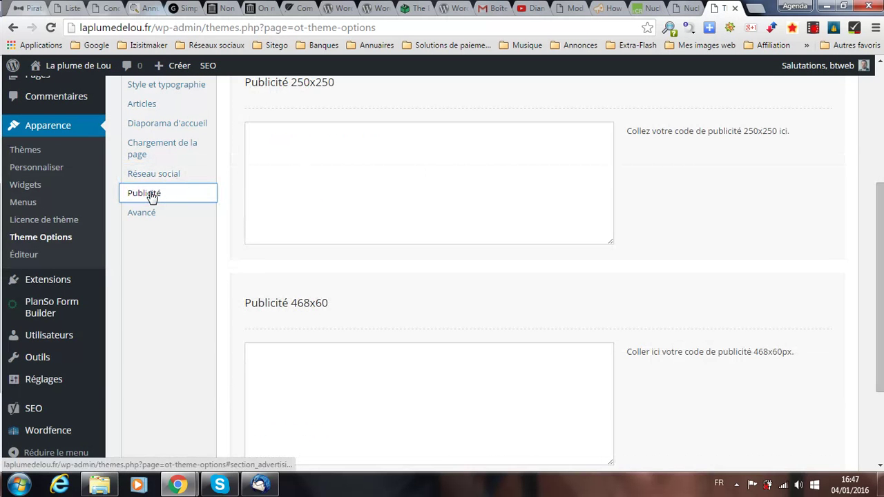
pyautogui.scroll(3, 304, 220)
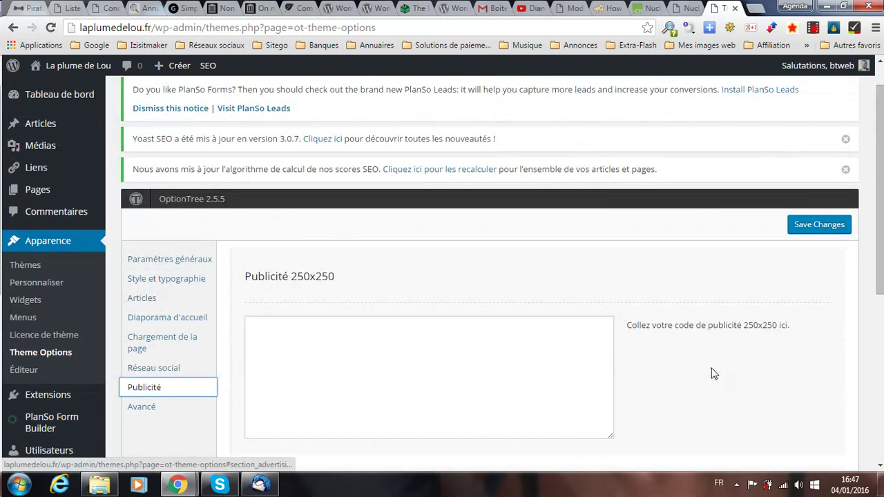
pyautogui.scroll(-2, 713, 370)
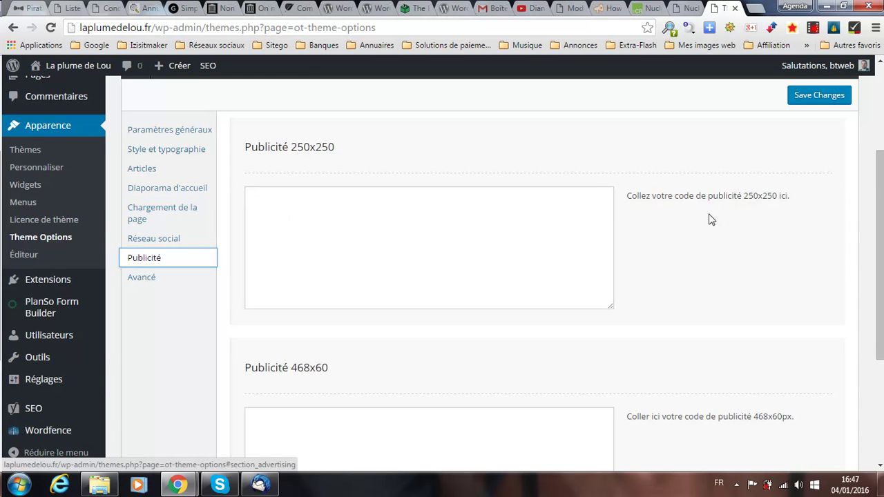
pyautogui.moveTo(880, 206); pyautogui.dragTo(882, 300)
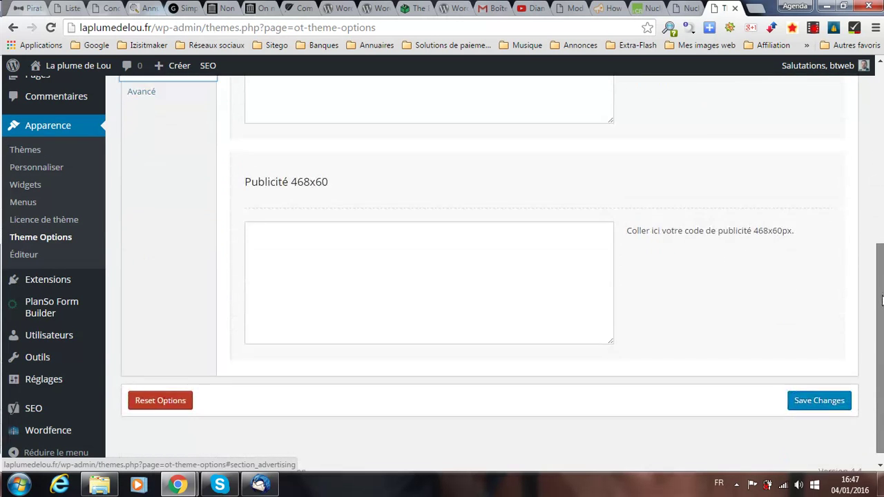
# Open the Avancé settings and examine the header code box, the footer code box and the Twitter OAuth API fields
pyautogui.scroll(3, 559, 198)
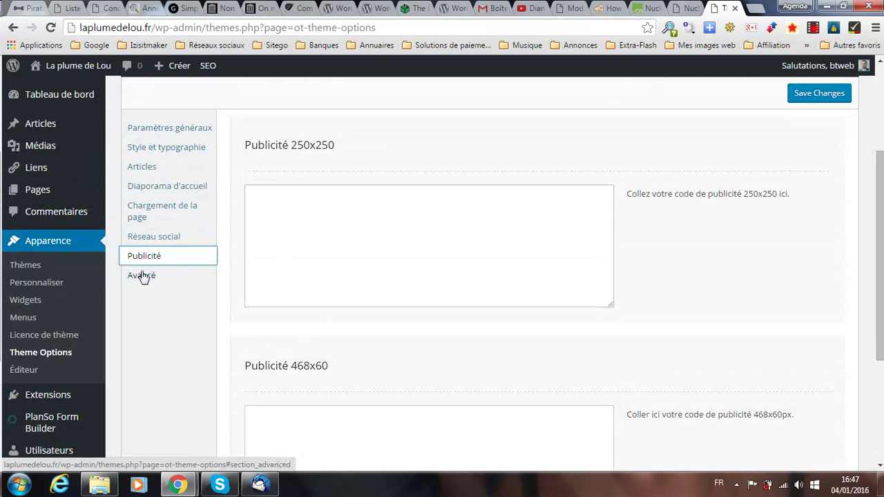
pyautogui.click(143, 276)
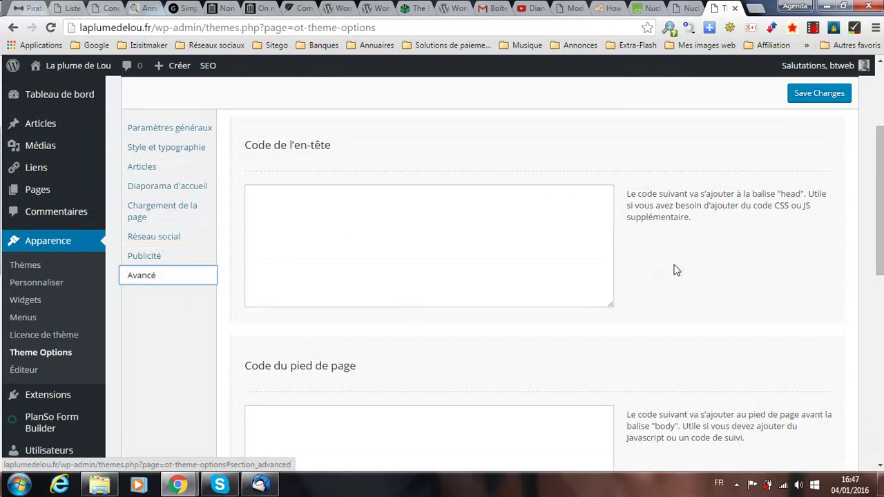
pyautogui.scroll(-1, 882, 223)
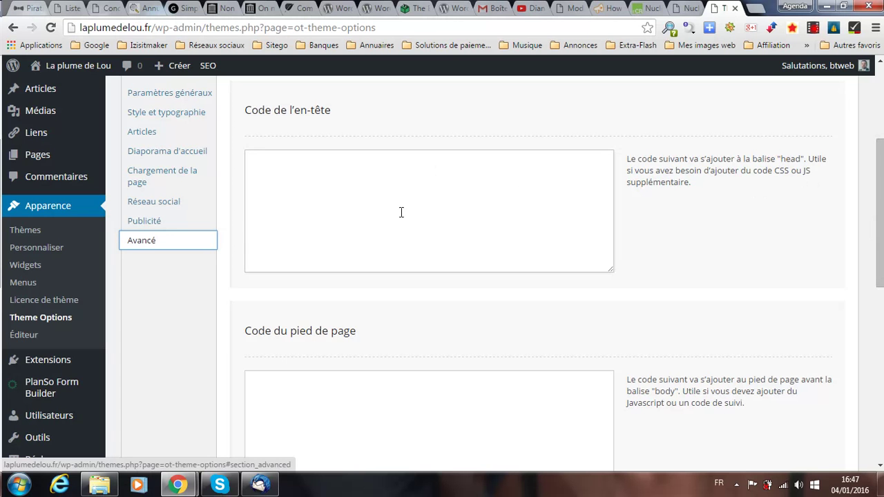
pyautogui.scroll(-2, 405, 204)
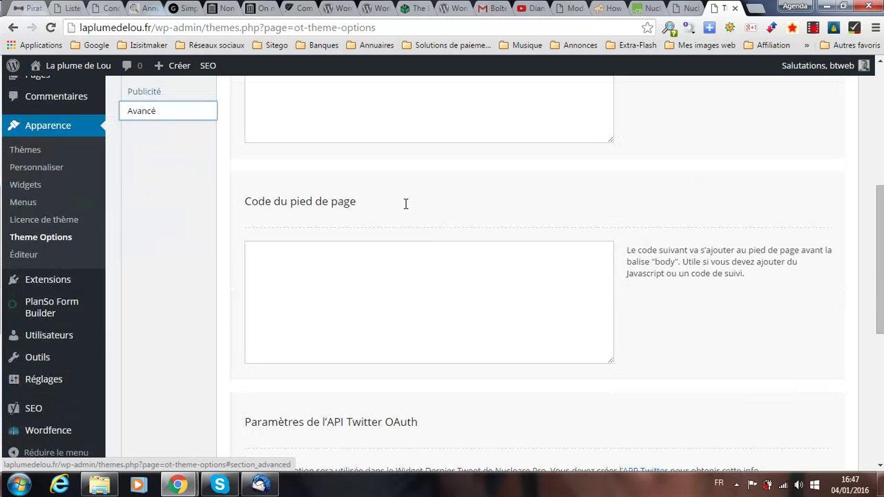
pyautogui.click(466, 301)
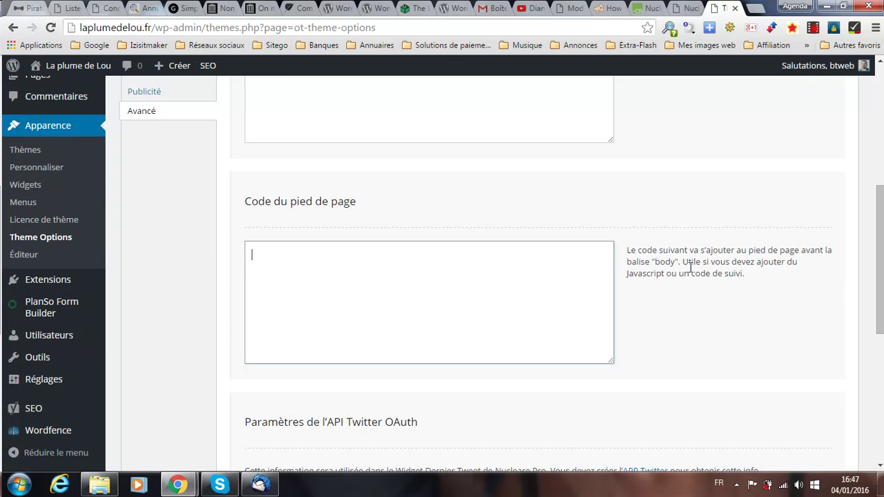
pyautogui.scroll(-2, 680, 268)
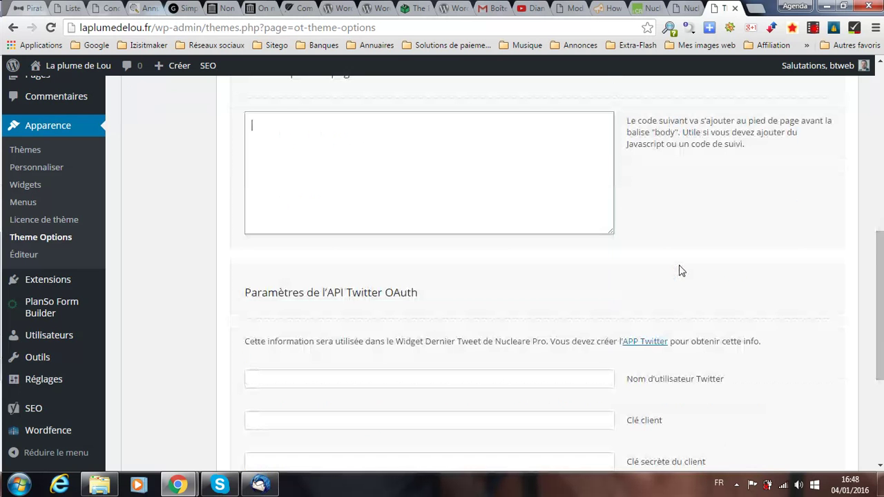
pyautogui.scroll(-1, 680, 271)
pyautogui.scroll(-1, 680, 271)
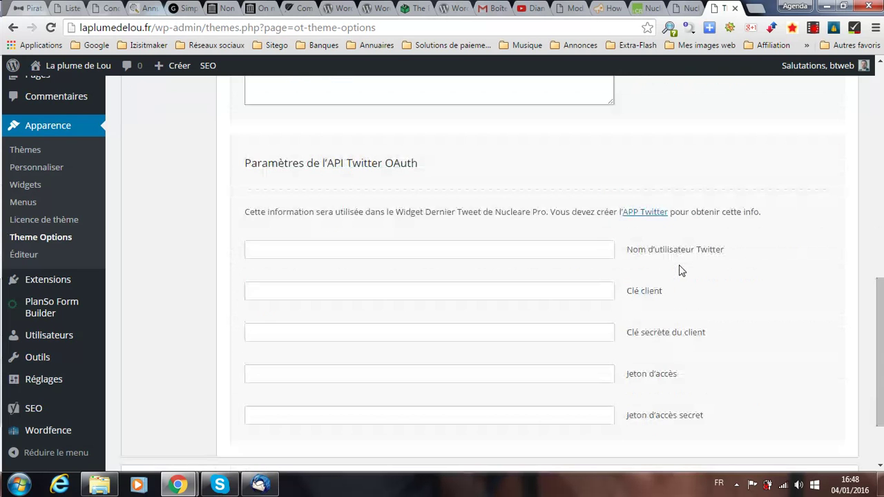
# Review the descriptions of the header and footer code boxes again, then the Twitter API key and access token fields
pyautogui.scroll(6, 680, 270)
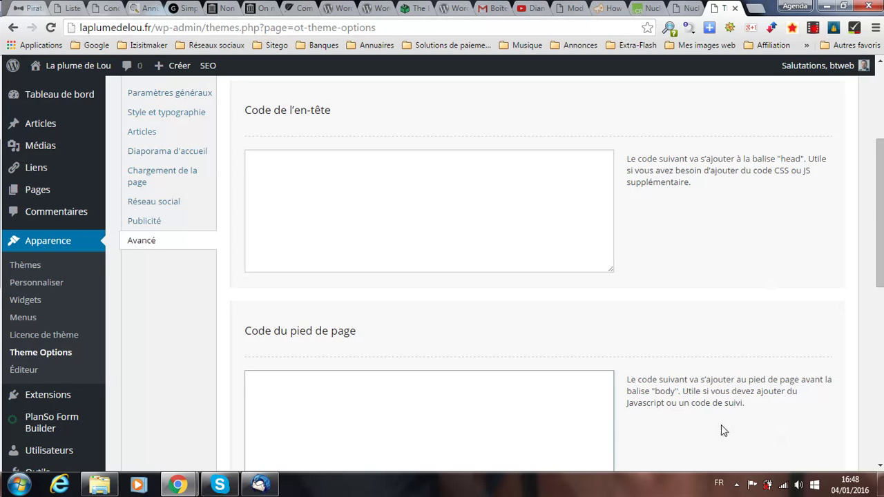
pyautogui.scroll(-4, 489, 317)
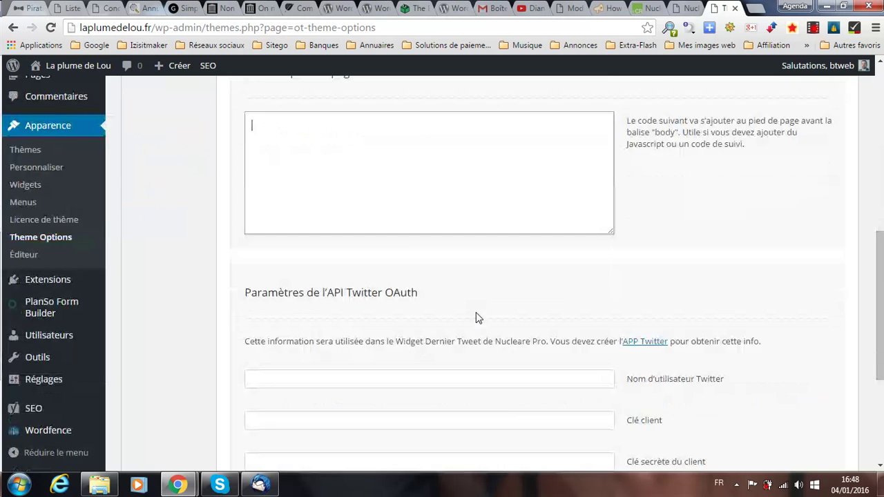
pyautogui.scroll(5, 574, 239)
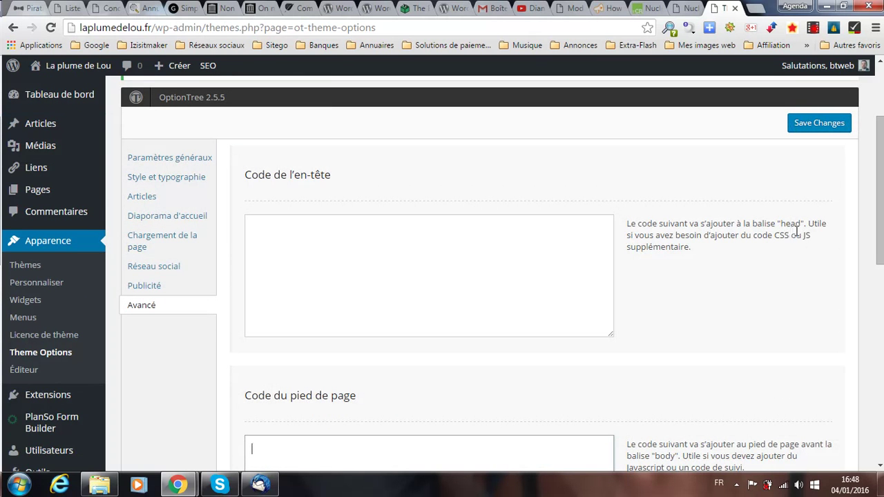
pyautogui.click(517, 279)
pyautogui.scroll(-2, 499, 268)
pyautogui.click(533, 367)
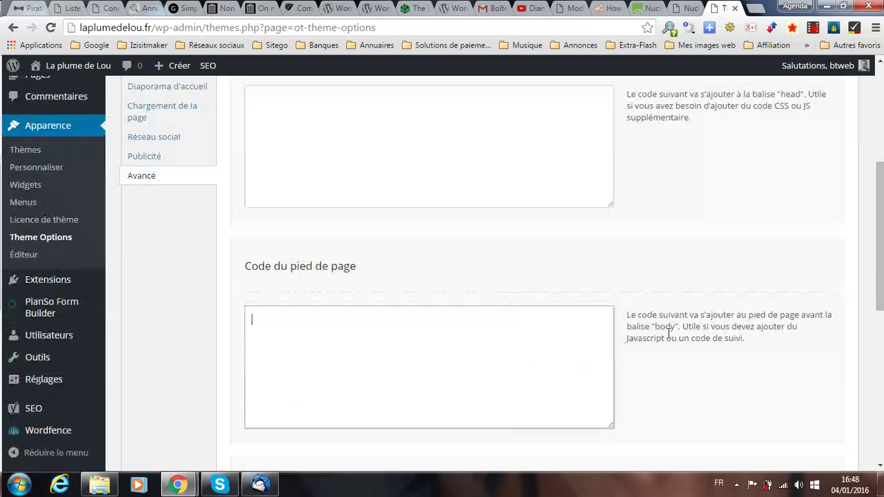
pyautogui.scroll(-4, 480, 356)
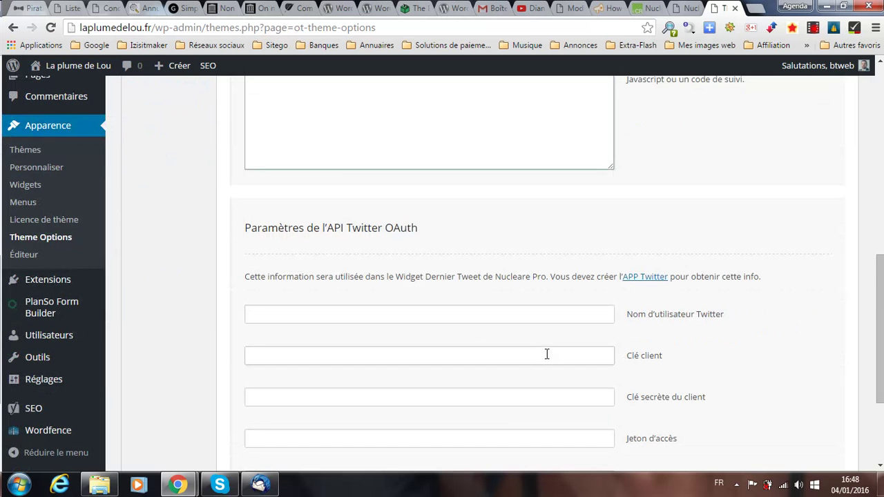
pyautogui.scroll(-1, 544, 356)
pyautogui.scroll(-1, 541, 359)
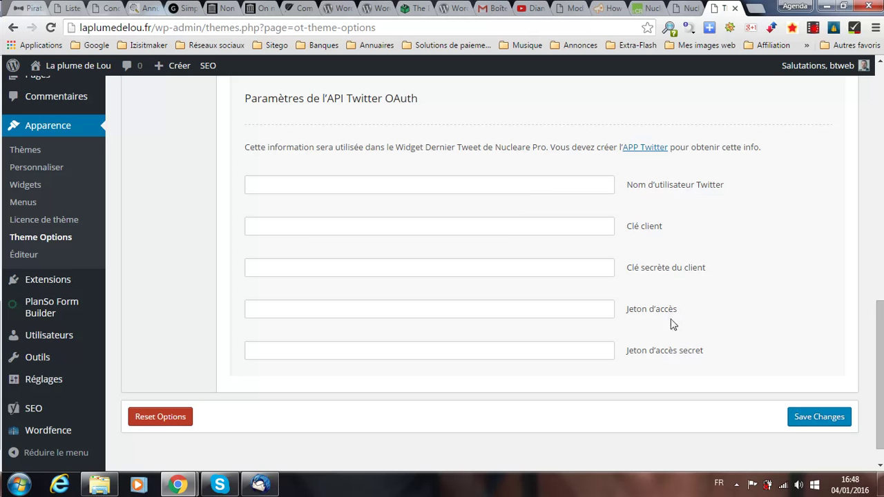
# Leave the Avancé settings and view the Nucleare Pro demo page around its gallery post example and sidebar
pyautogui.scroll(10, 650, 294)
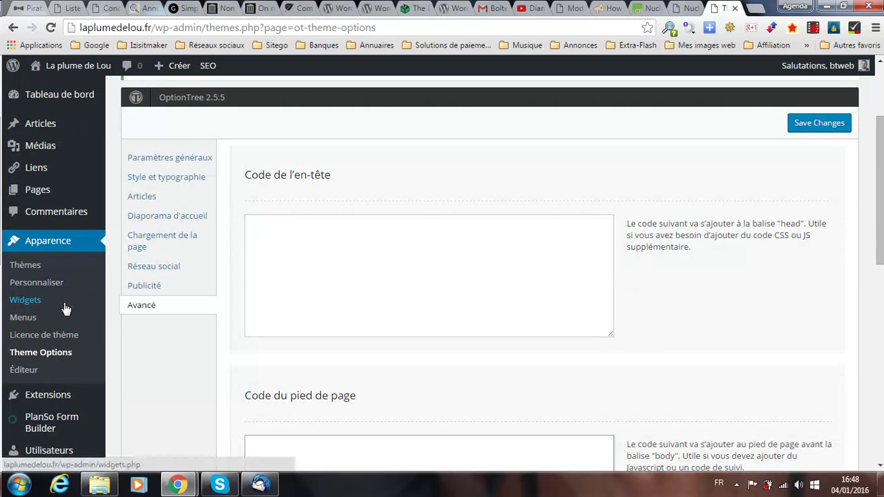
pyautogui.scroll(2, 65, 306)
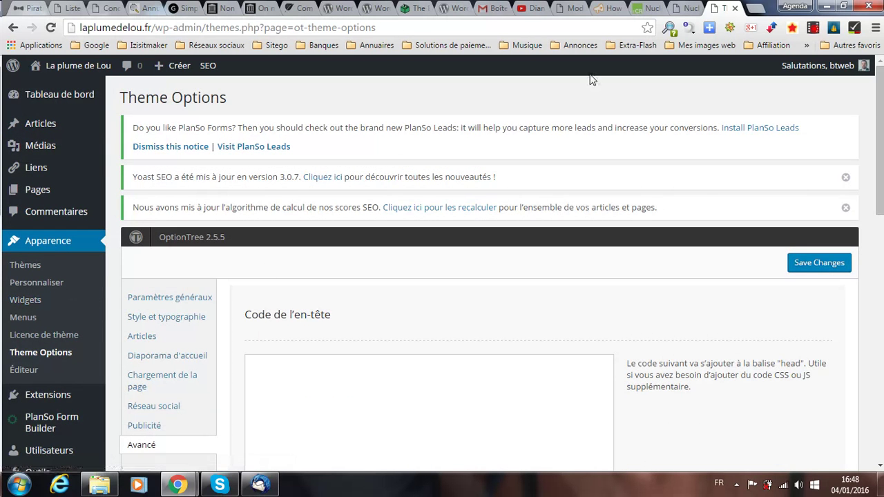
pyautogui.click(682, 7)
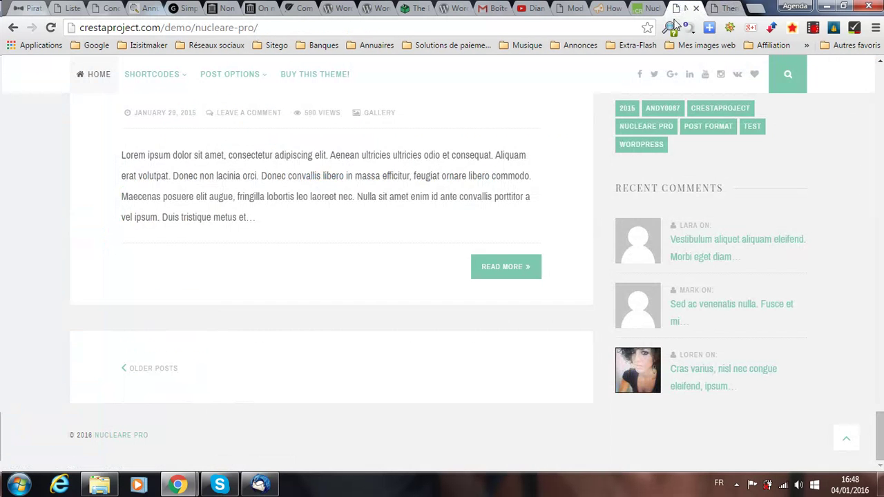
pyautogui.scroll(1, 511, 173)
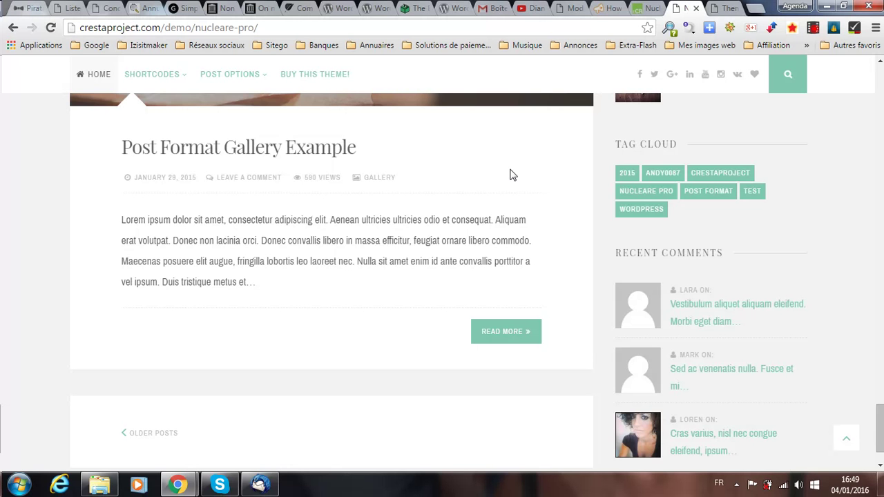
pyautogui.moveTo(178, 484)
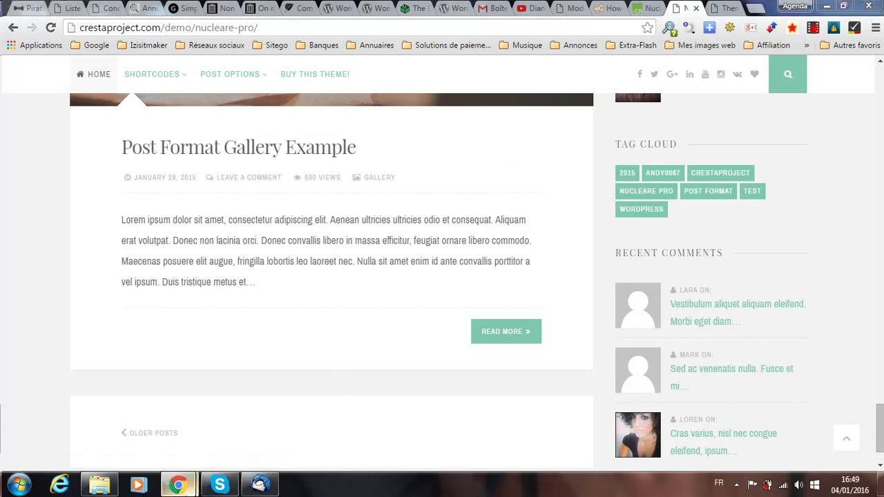